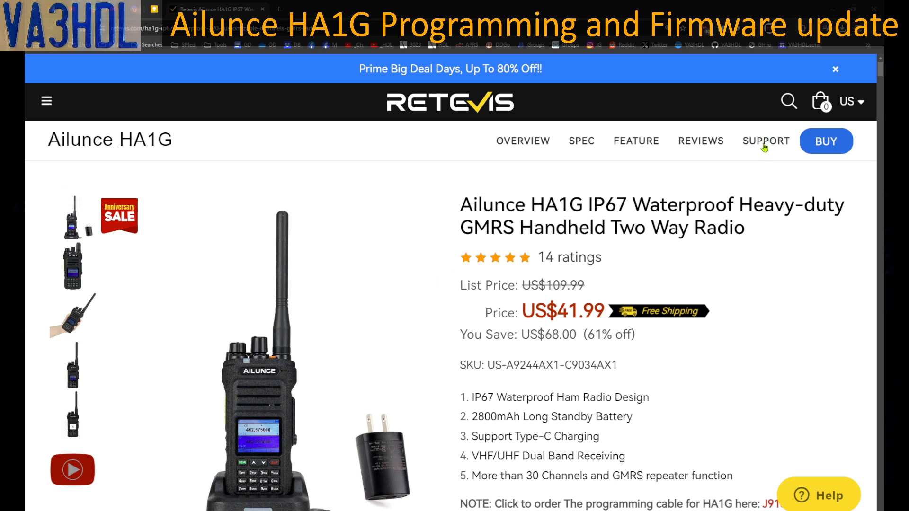
Look at the HA1G product page's Support section for firmware and software downloads, and return to the product overview.
click(764, 147)
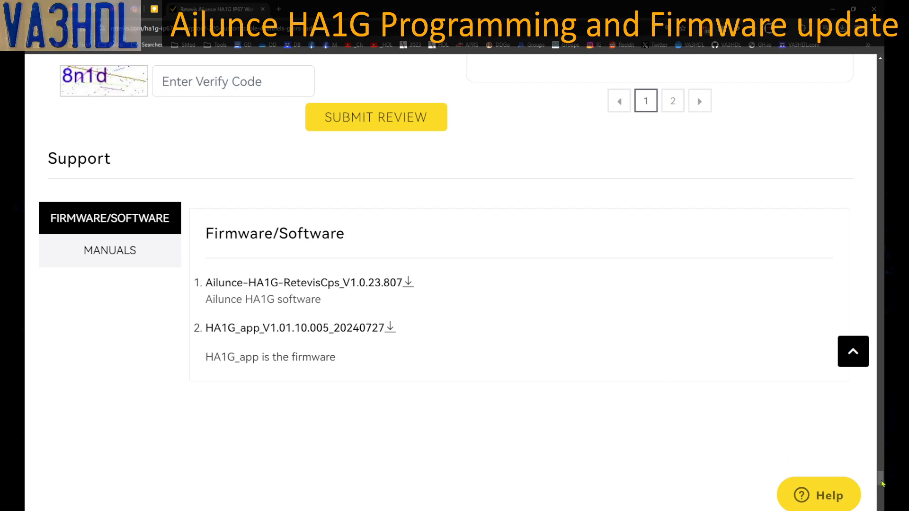
drag(881, 481, 881, 51)
scroll(305, 370, down, 2)
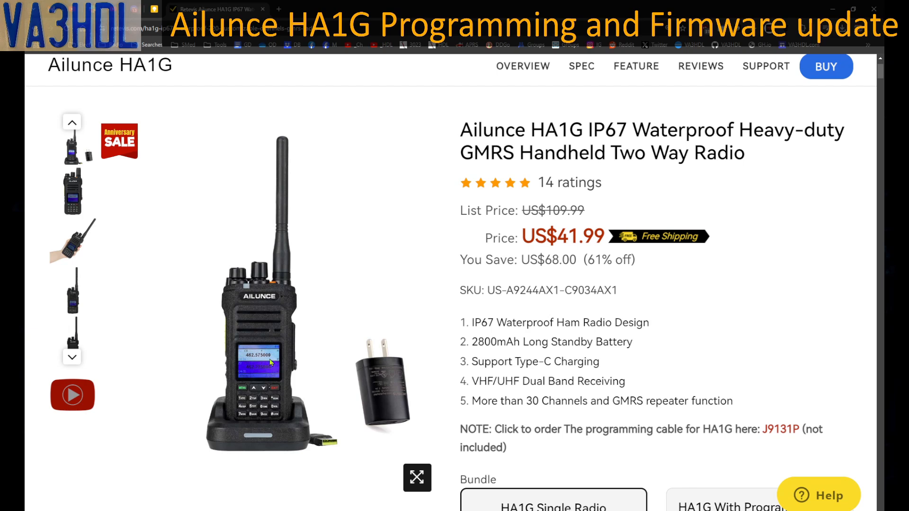
Enlarge the main HA1G product photo, zoom in on the radio's display, and close the image viewer.
click(417, 476)
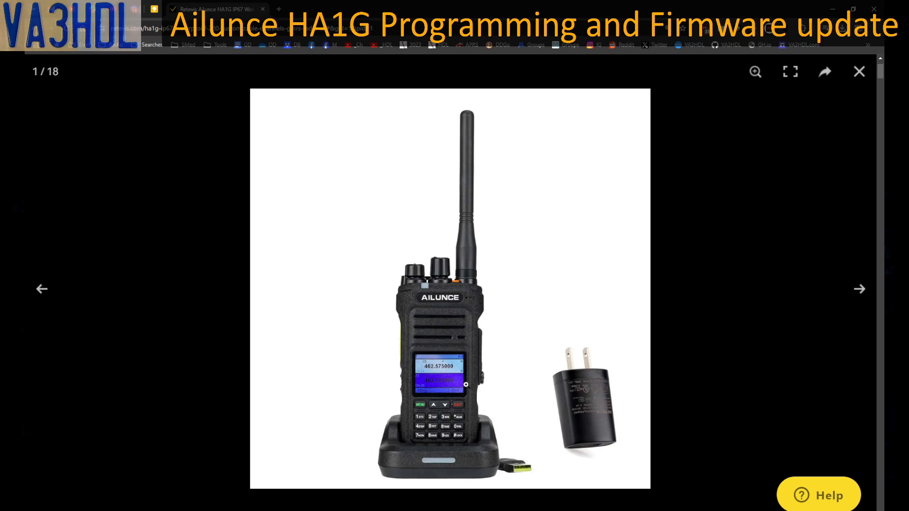
click(466, 384)
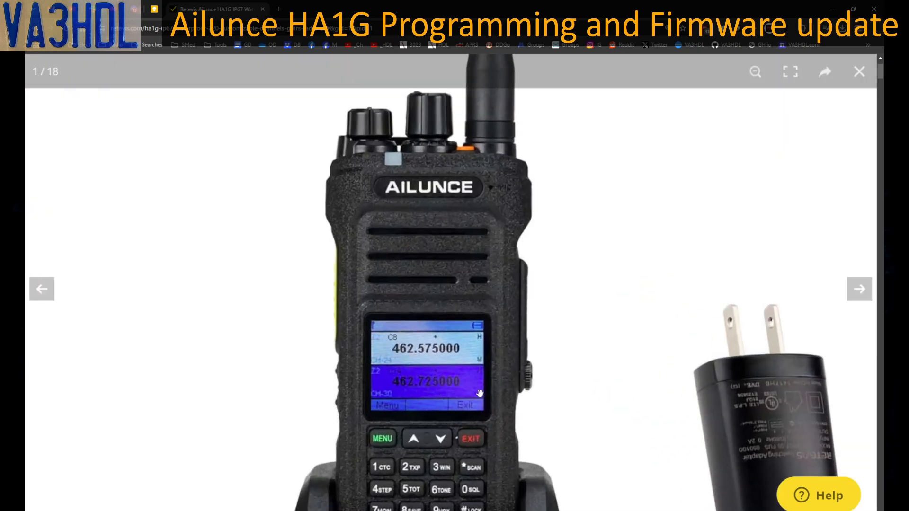
click(469, 389)
click(859, 71)
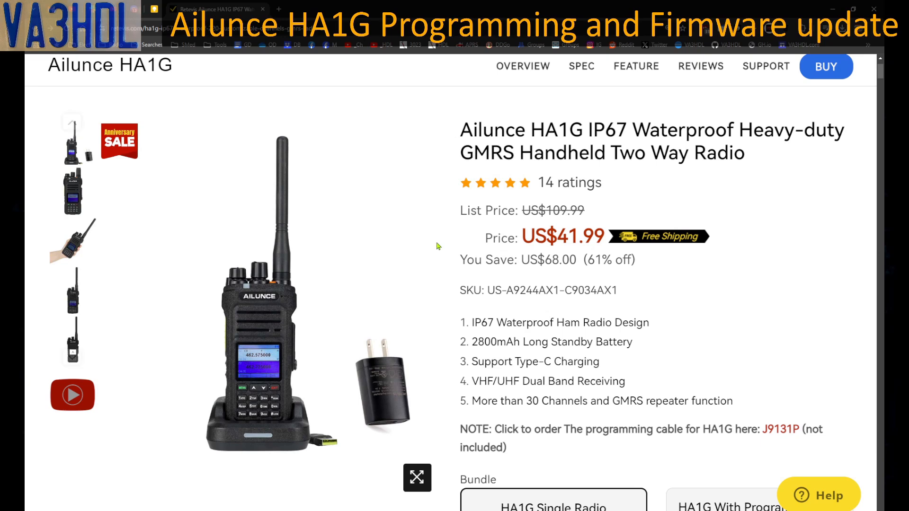
Download Ailunce-HA1G-RetevisCps_V1.0.23.807 and HA1G_app_V1.01.10.005_20240727 from the product page's Support section.
scroll(408, 272, down, 1)
scroll(615, 166, up, 2)
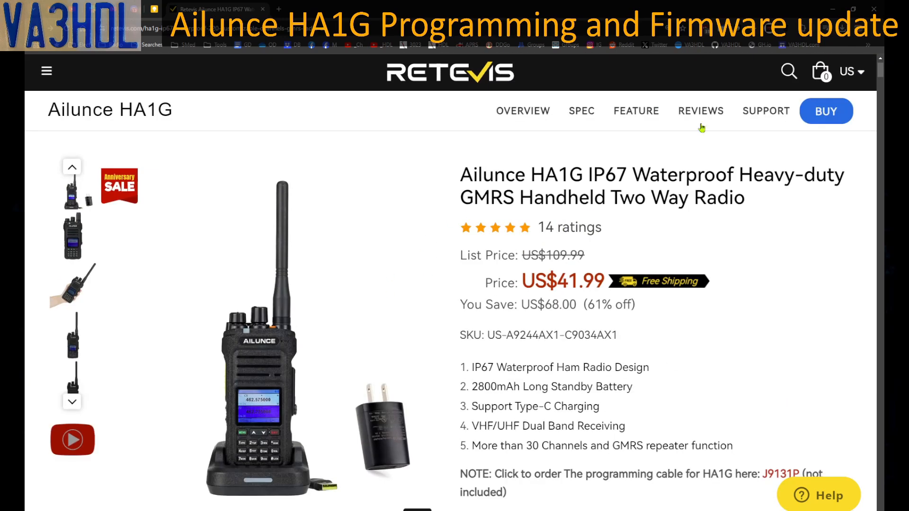
click(769, 113)
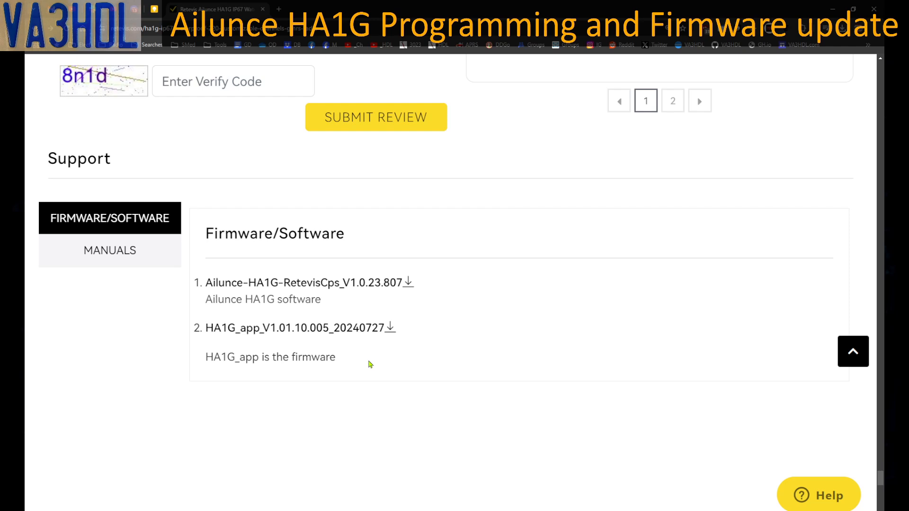
click(342, 283)
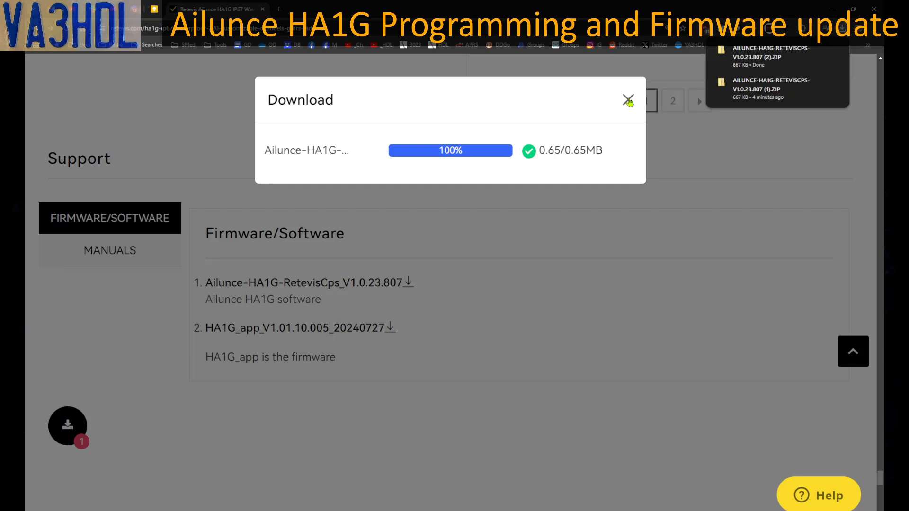
click(628, 99)
click(290, 329)
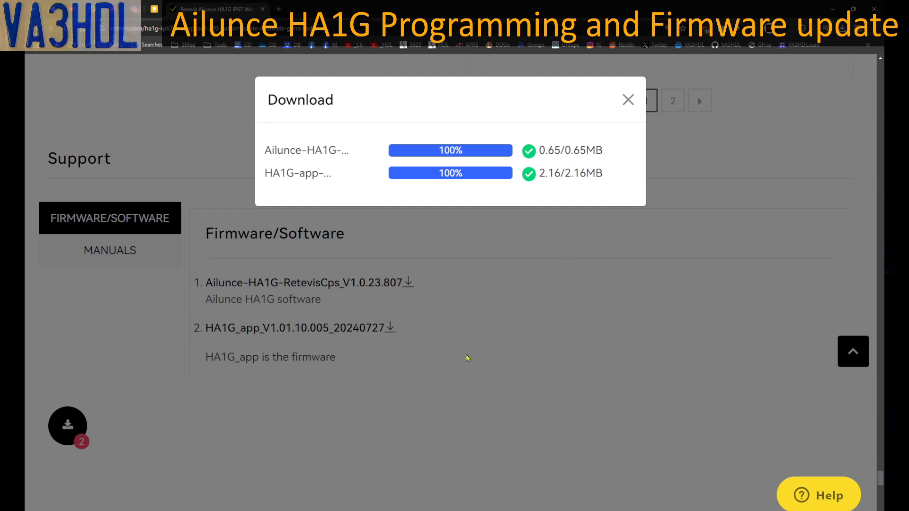
click(627, 99)
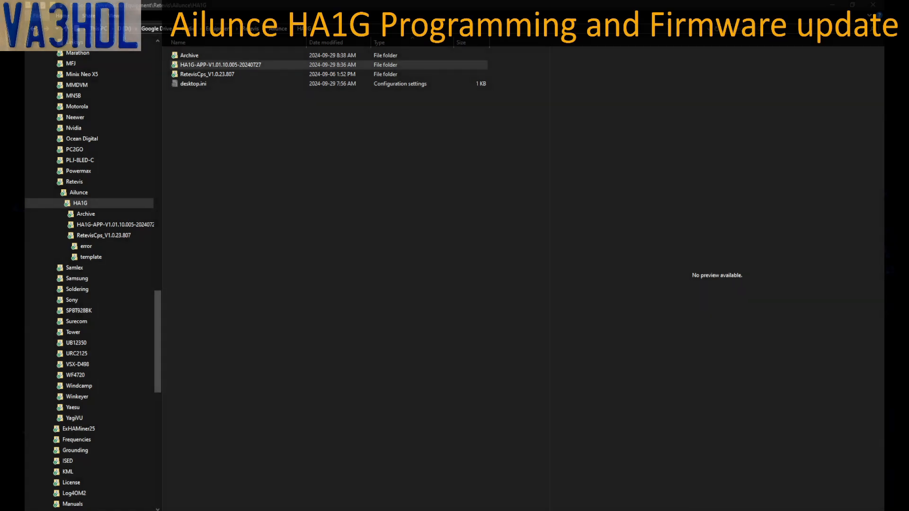
Open the HA1G-APP-V1.01.10.005-20240727 folder in File Explorer and bring up the firmware changelog document.
double_click(261, 67)
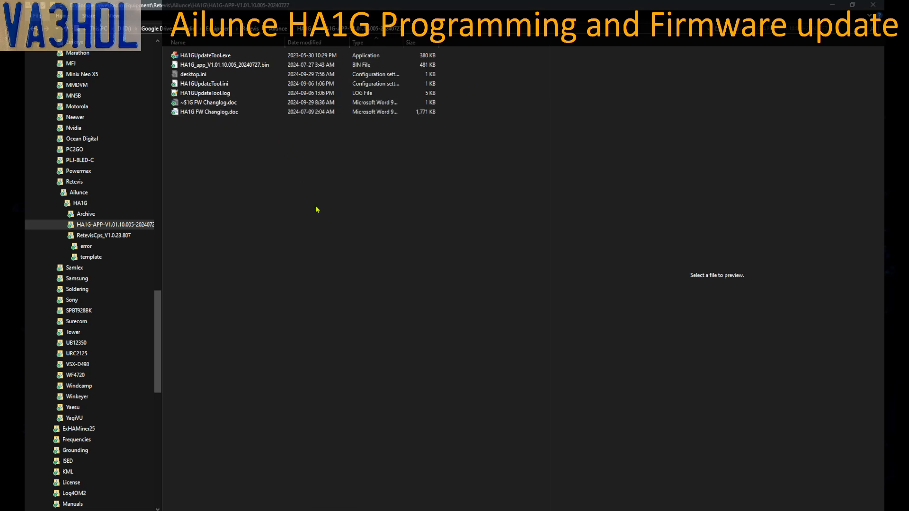
mouse_move(299, 510)
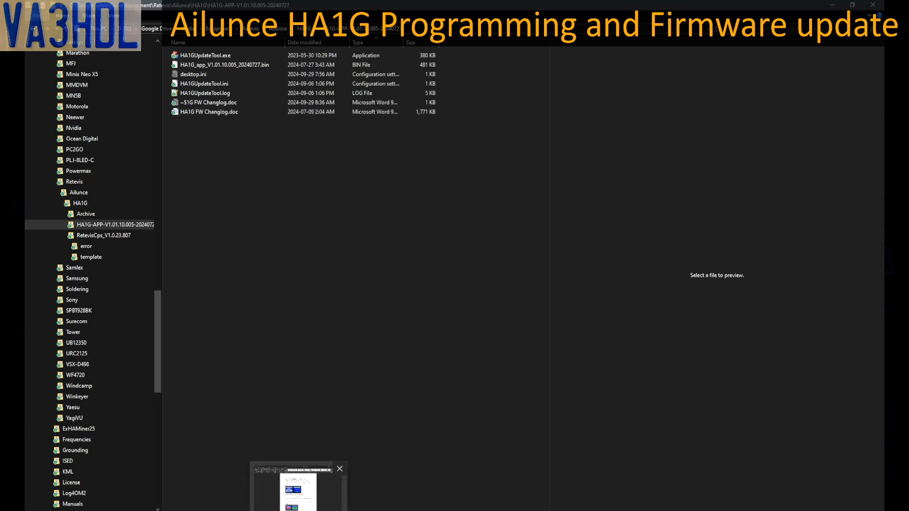
click(298, 488)
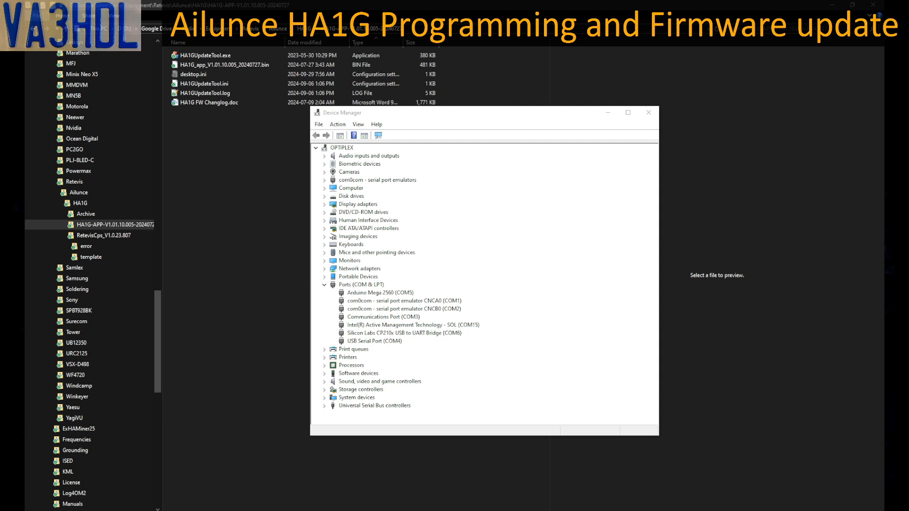
Switch to Device Manager and check the serial ports listed under Ports (COM & LPT).
click(420, 117)
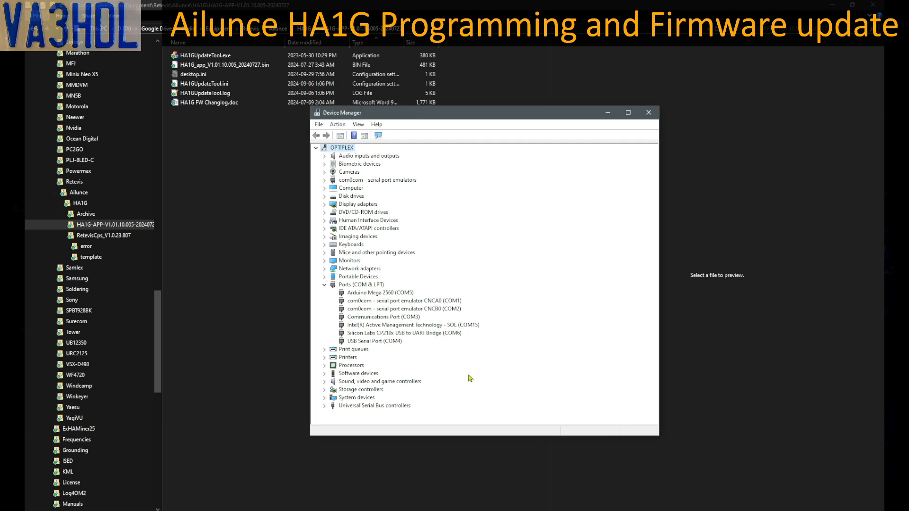
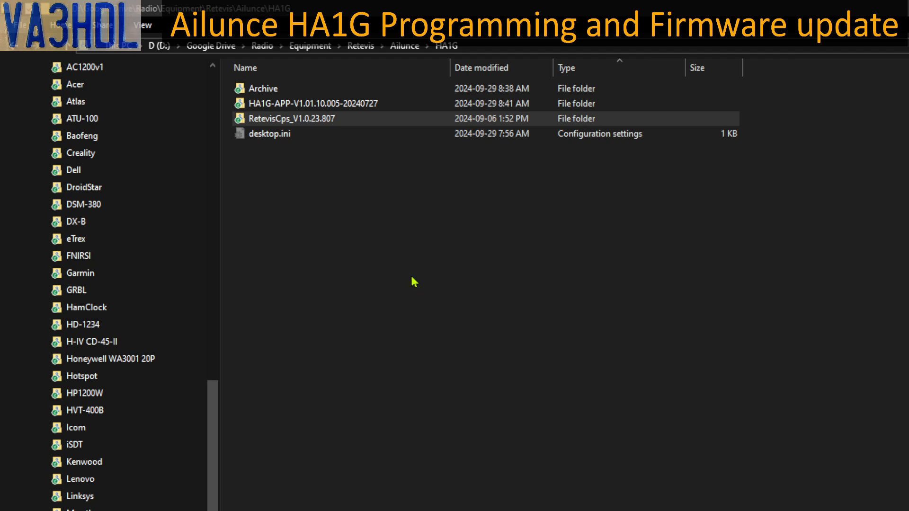
Run RetevisCPS from the RetevisCps_V1.0.23.807 folder and read the HA1G radio's data over COM17.
double_click(361, 127)
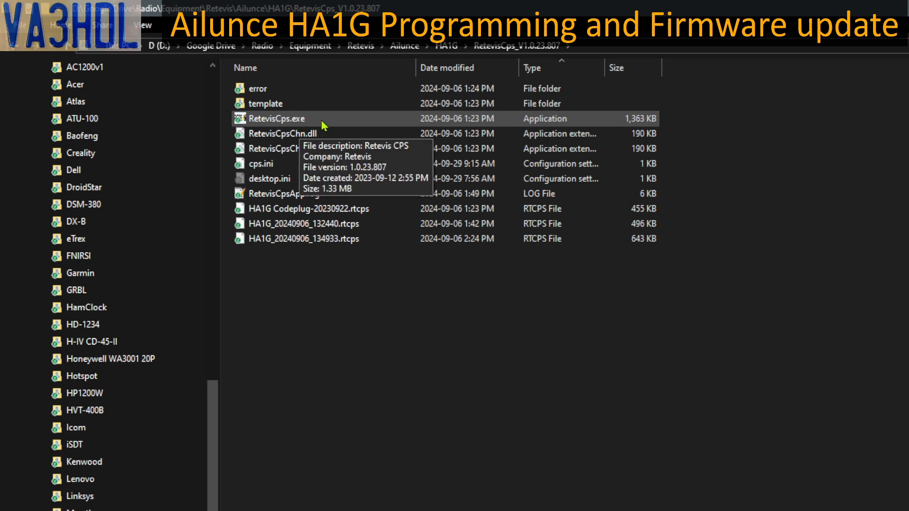
key(alt+Tab)
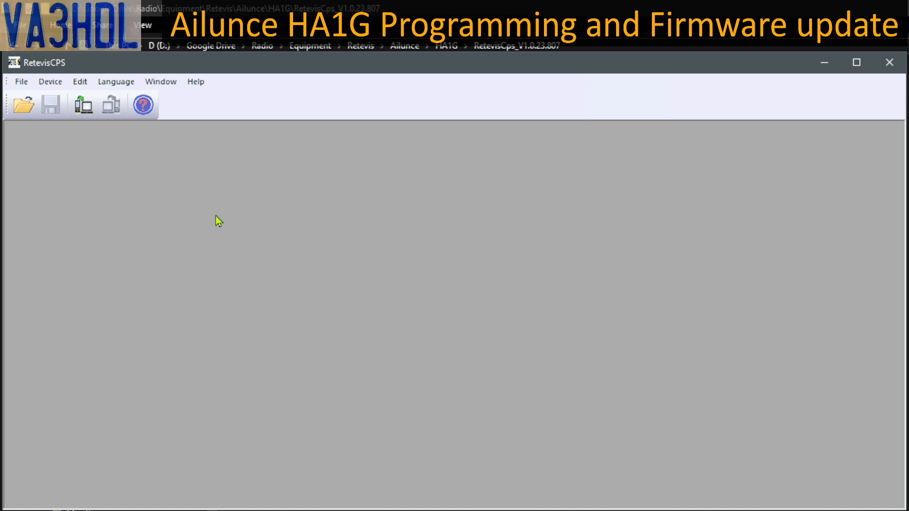
click(83, 106)
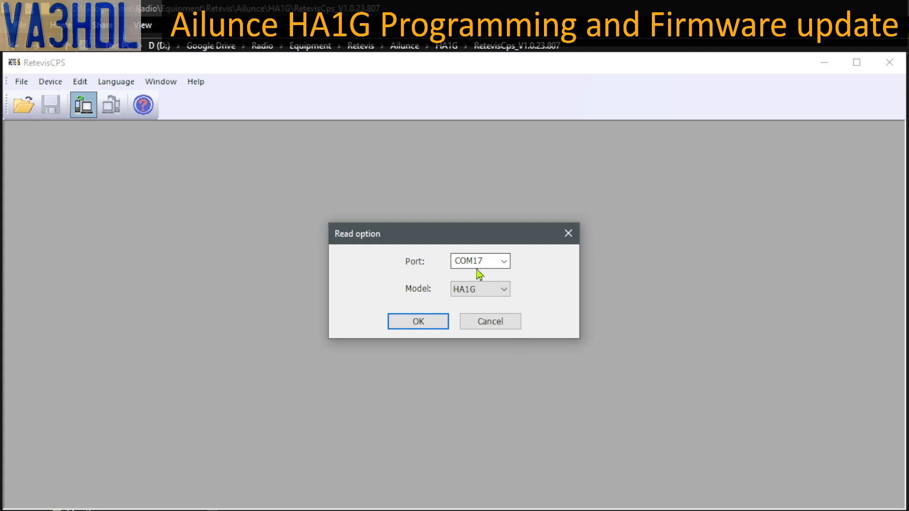
click(418, 323)
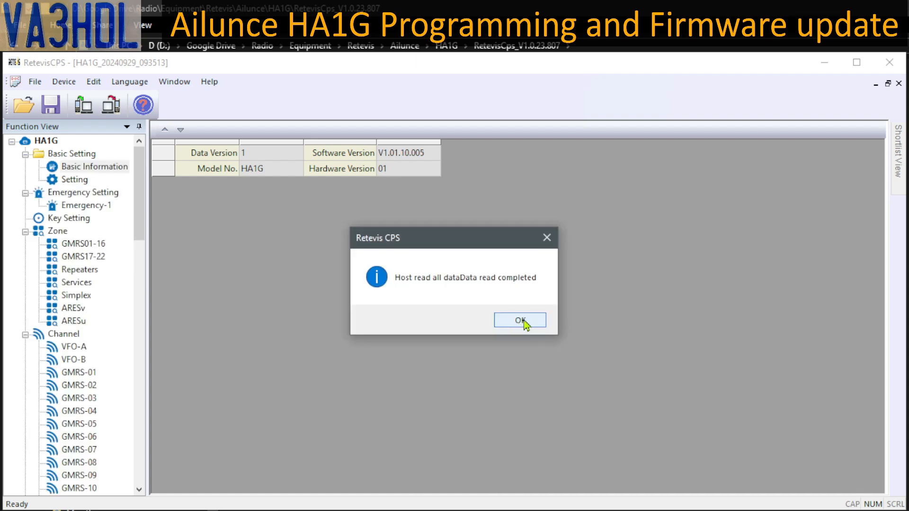
click(518, 321)
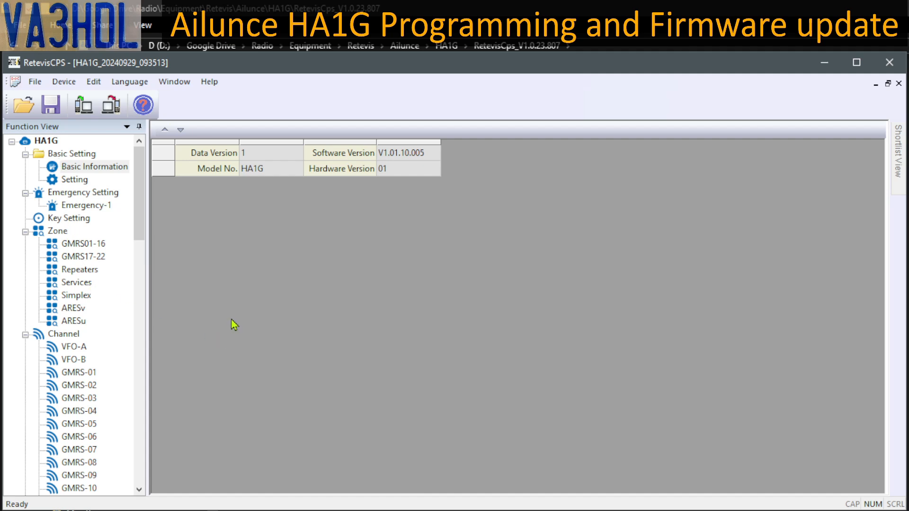
Save the data read from the radio as HA1G_20240929_093513.rtcps in the RetevisCps_V1.0.23.807 folder.
click(41, 84)
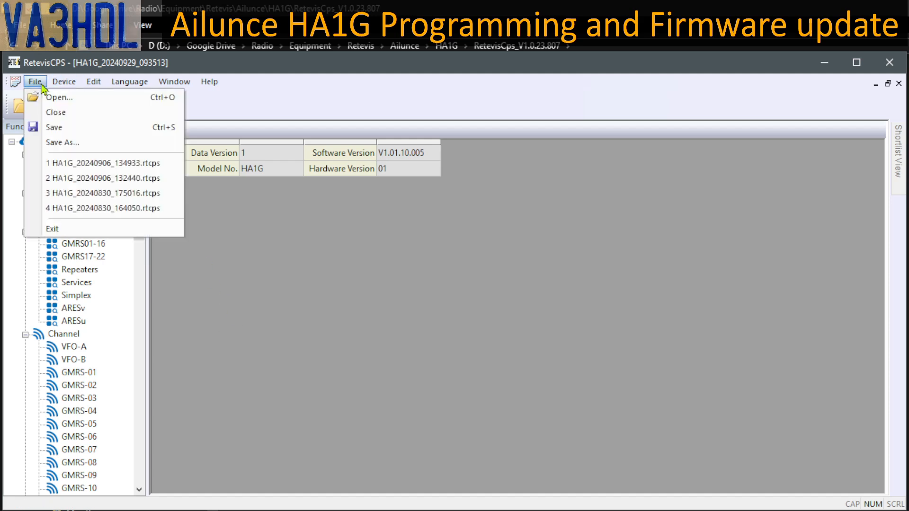
click(71, 128)
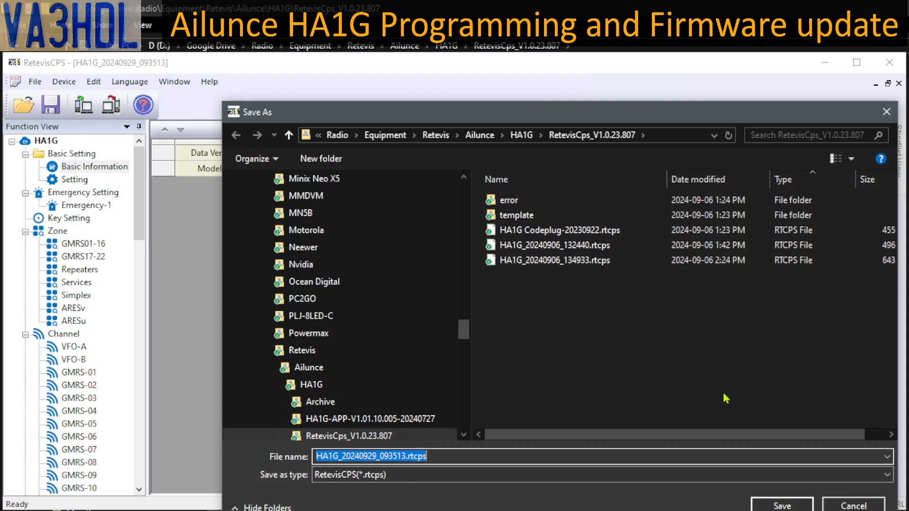
click(782, 506)
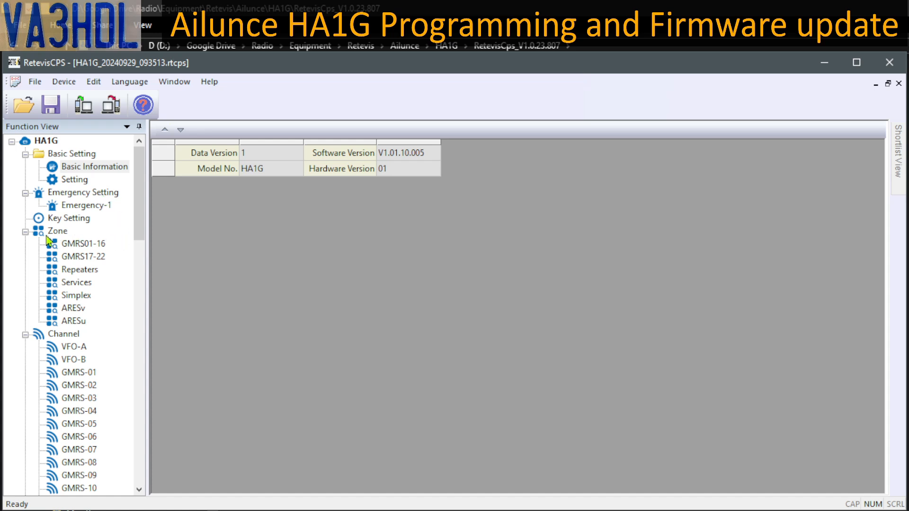
Review the function tree and the radio's general settings, Emergency-1 alarm settings and key assignments.
drag(138, 217, 144, 474)
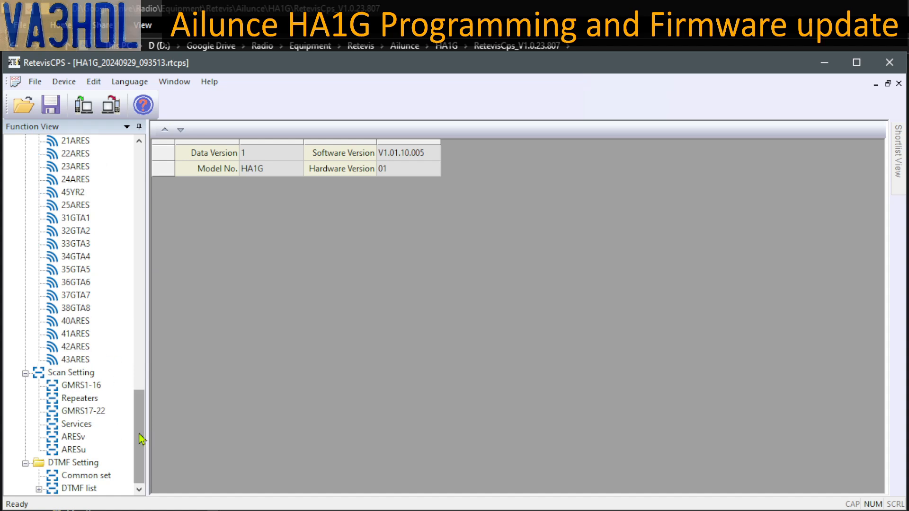
drag(140, 439, 140, 190)
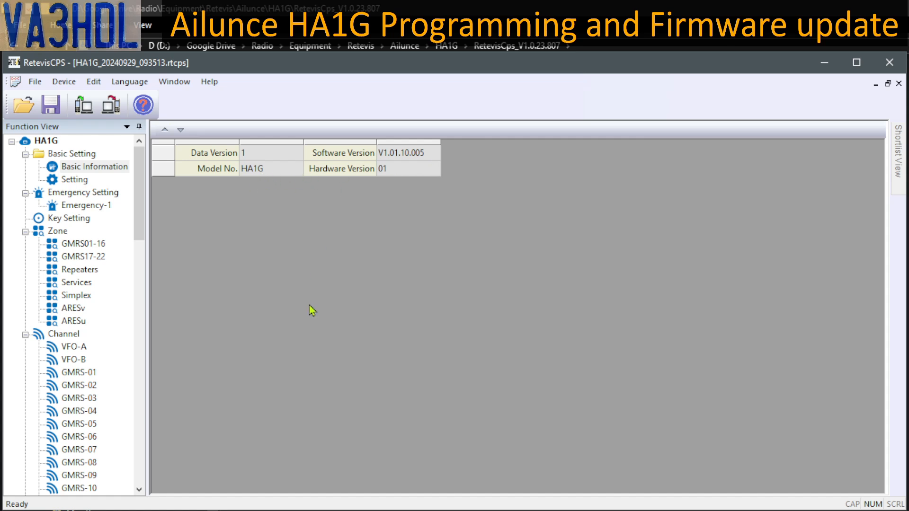
click(83, 180)
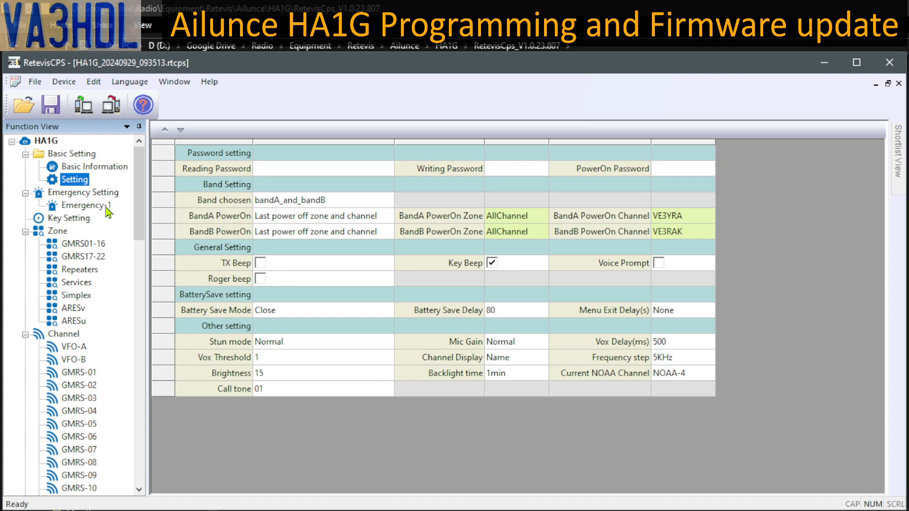
click(79, 207)
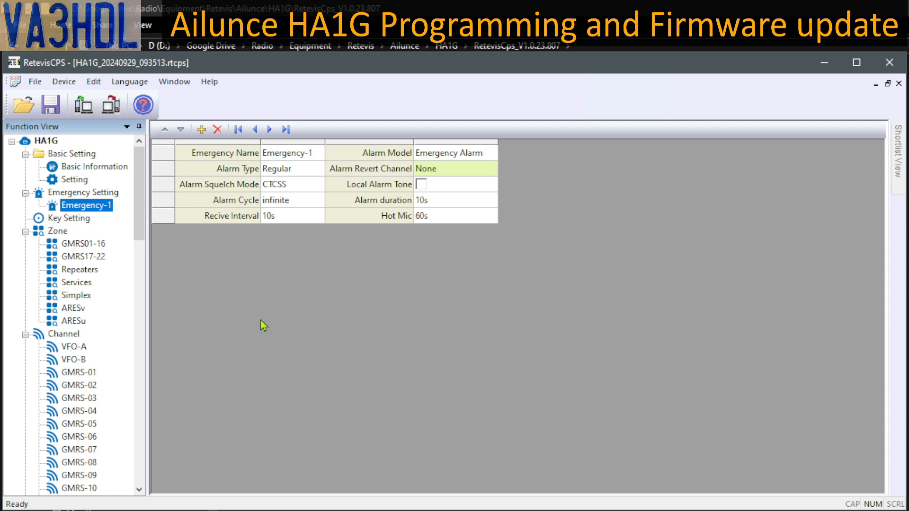
click(74, 221)
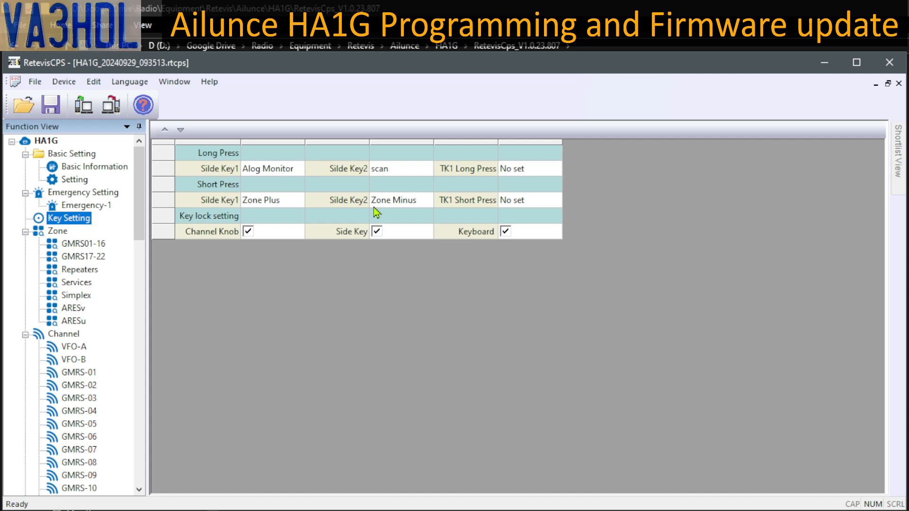
click(1, 360)
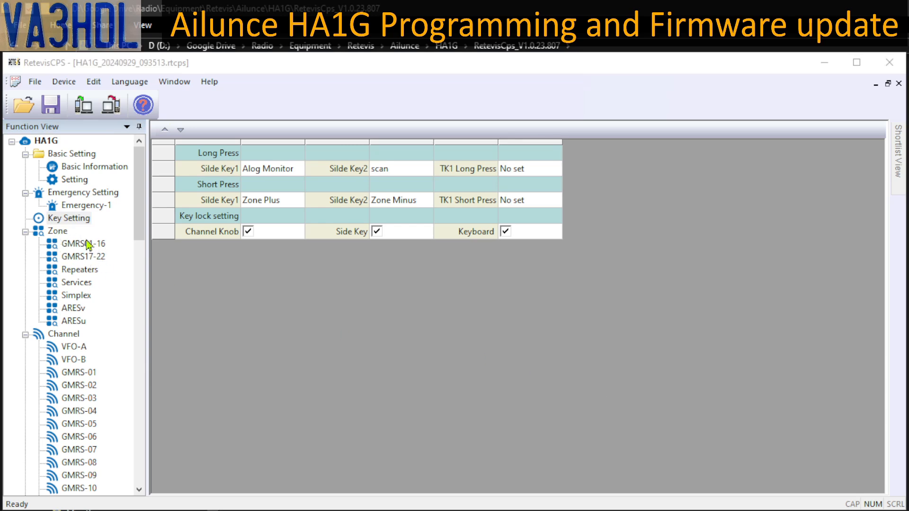
Review the zone list and its channel counts, including the Simplex and ARESv zones.
click(57, 231)
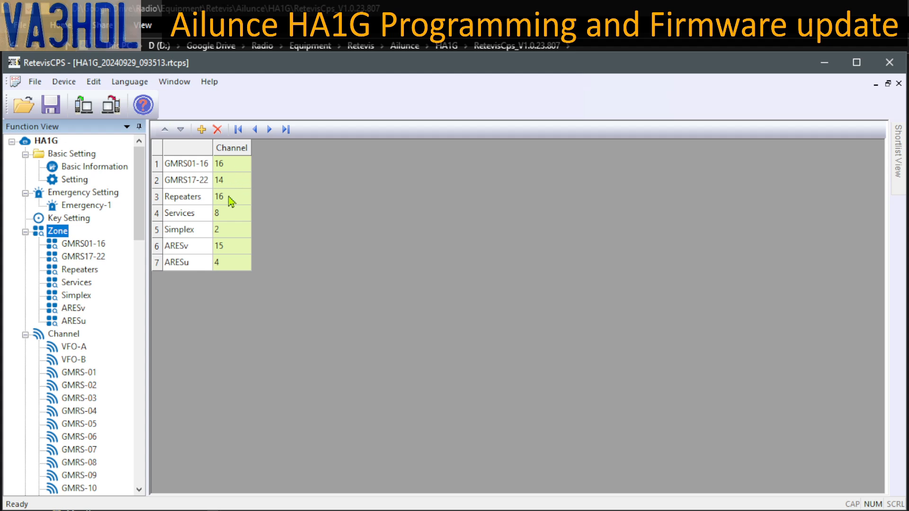
click(188, 232)
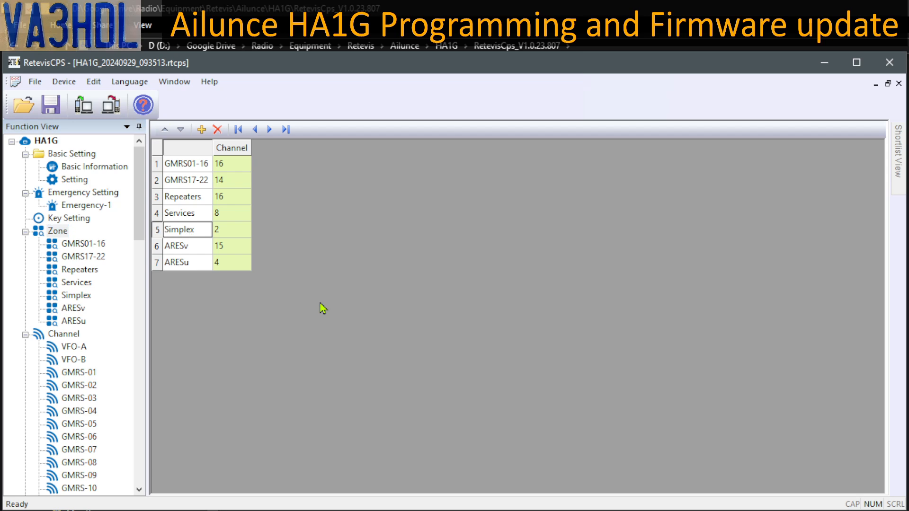
click(199, 247)
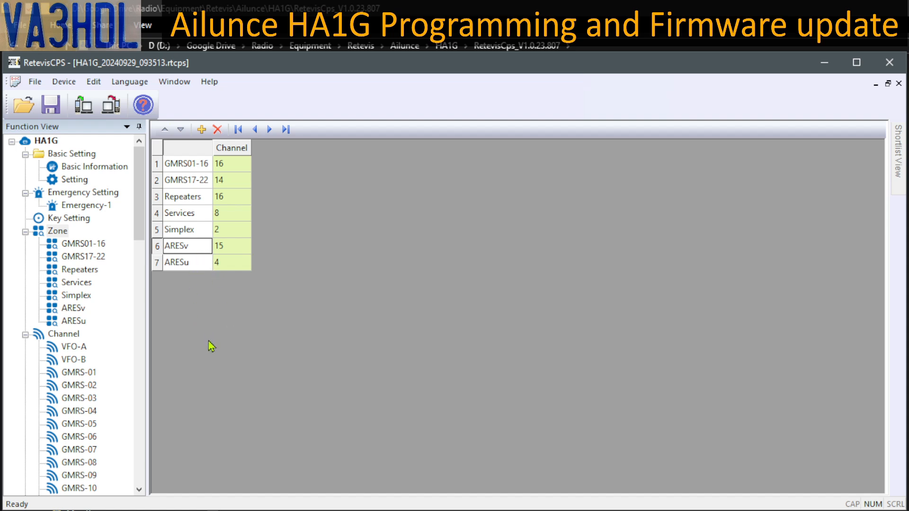
Examine the channel table's frequencies, bandwidth, power and tone settings, from the VFO entries through the GMRS and repeater channels.
scroll(113, 318, down, 3)
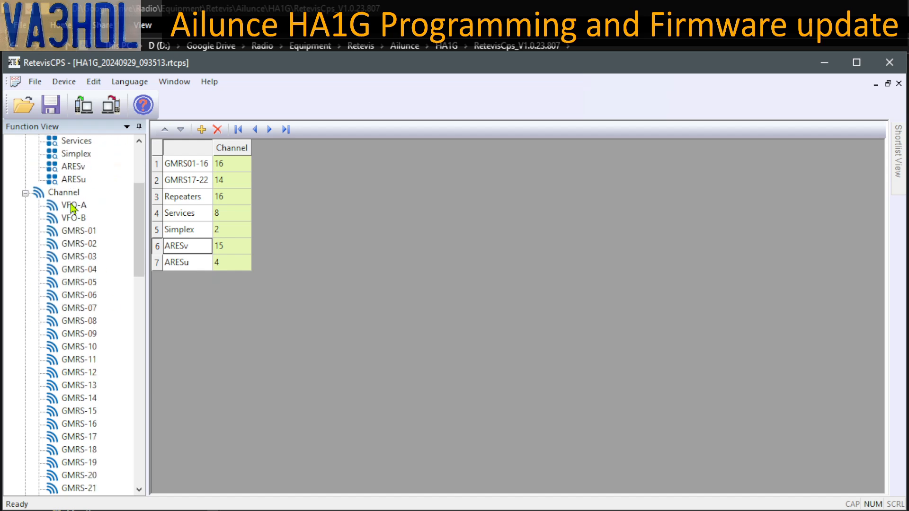
click(64, 193)
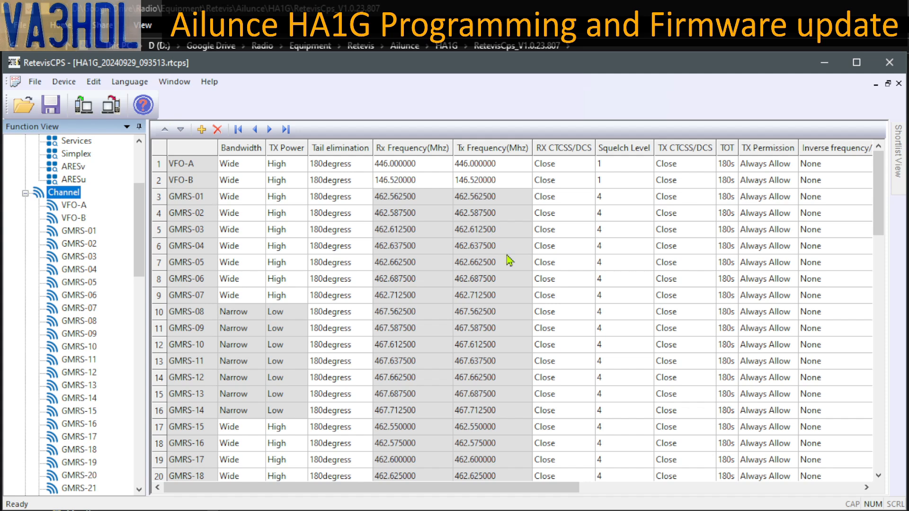
scroll(509, 261, down, 5)
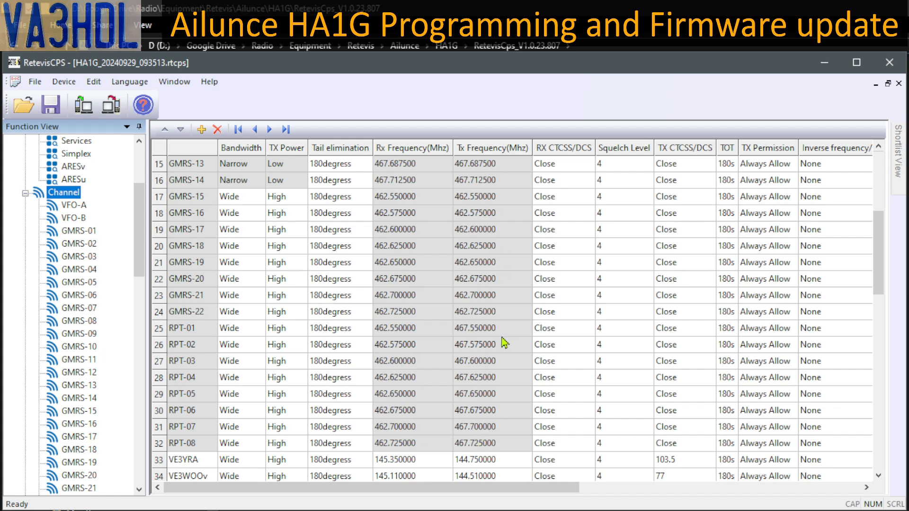
Examine the channel table from the GMRS entries through the repeater, receive-only, ARES and GTA simplex channels, and view the scan settings.
scroll(505, 343, up, 5)
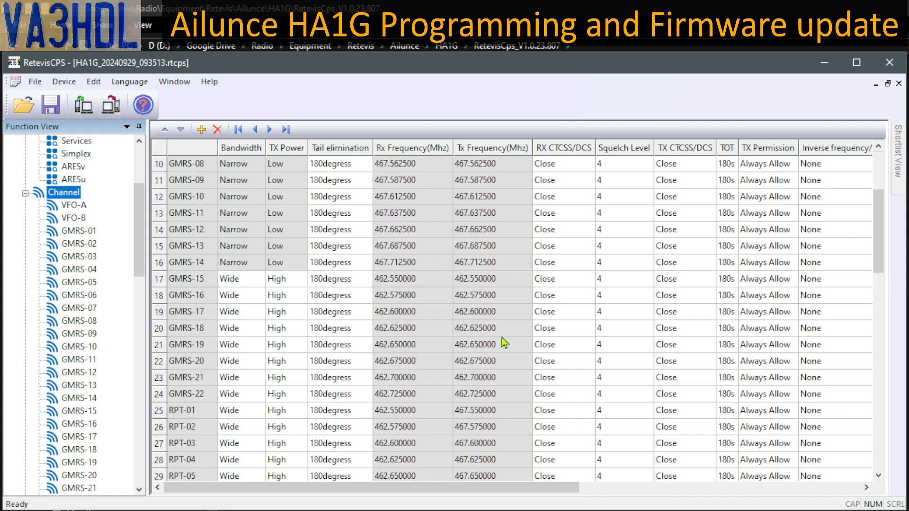
scroll(505, 342, up, 1)
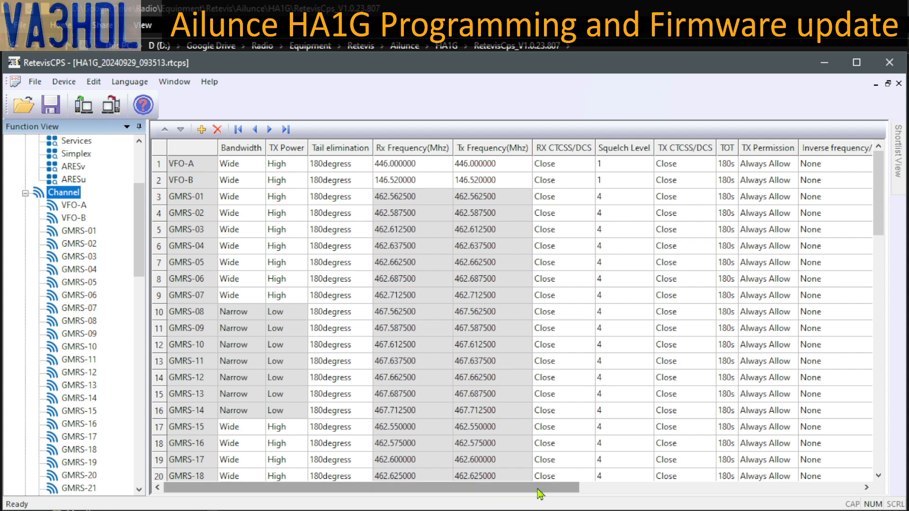
drag(538, 491, 381, 494)
scroll(443, 379, down, 8)
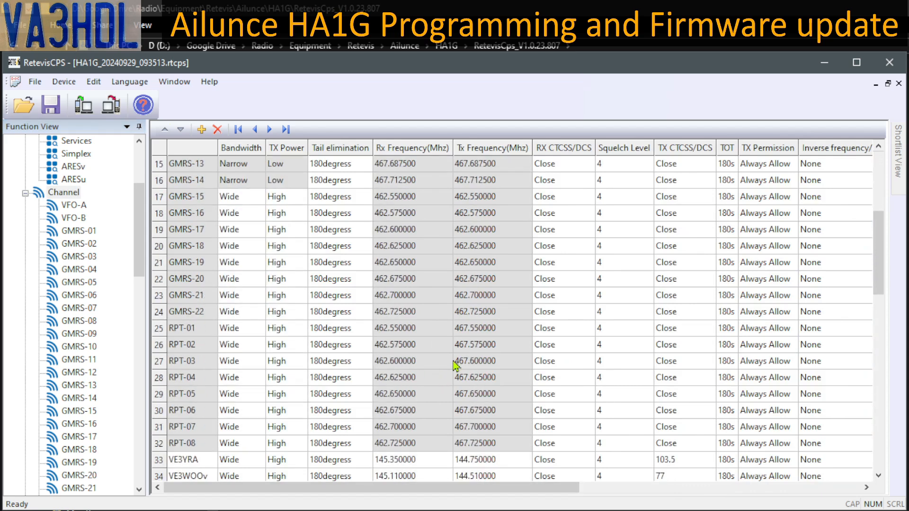
scroll(458, 358, down, 3)
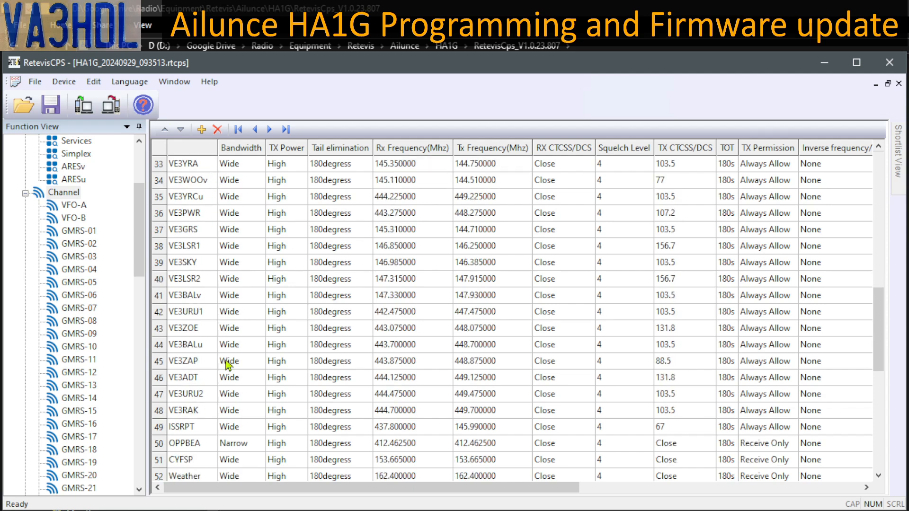
scroll(297, 398, down, 3)
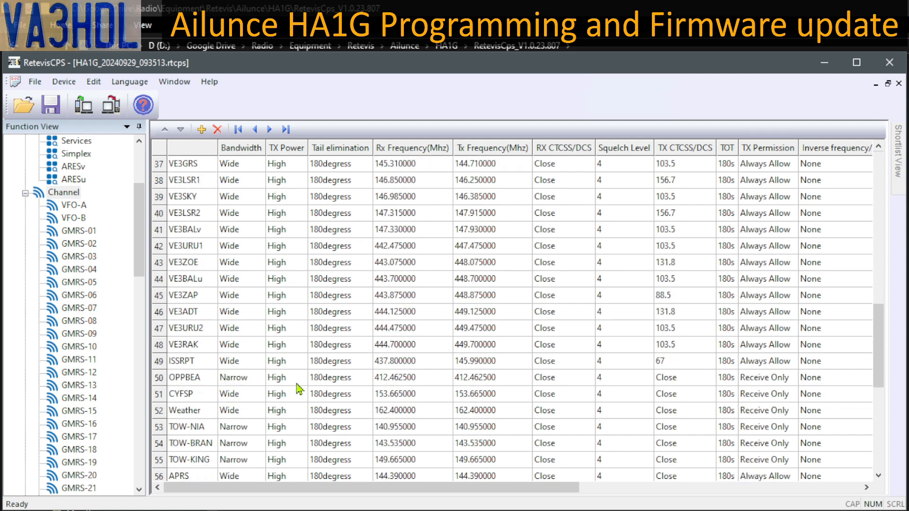
scroll(297, 384, down, 1)
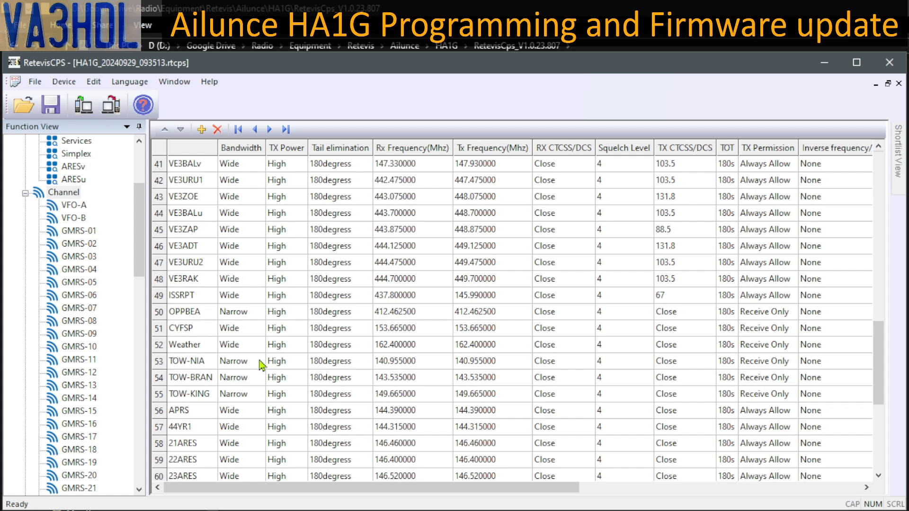
scroll(256, 350, down, 2)
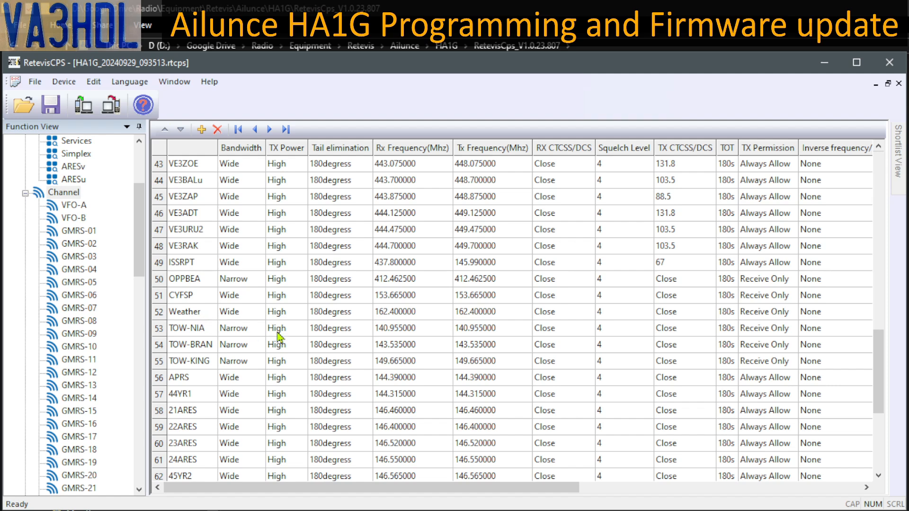
scroll(265, 353, down, 2)
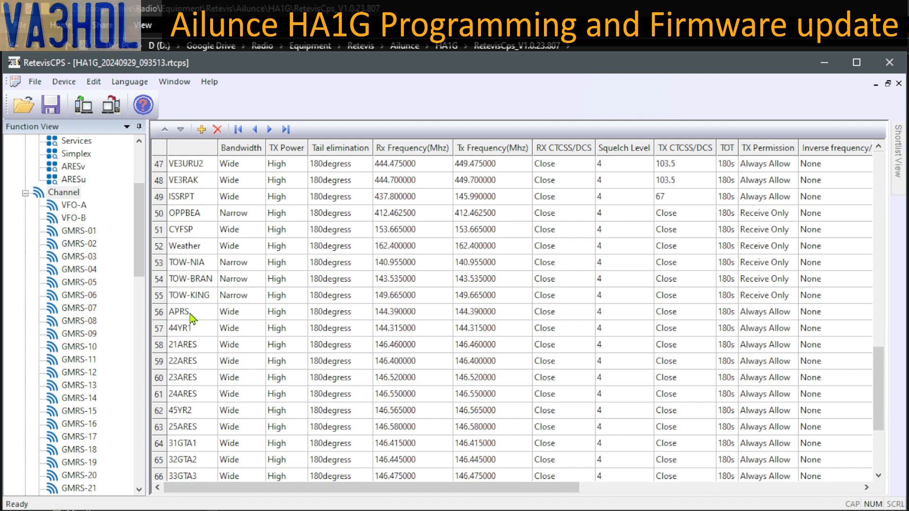
scroll(313, 335, down, 2)
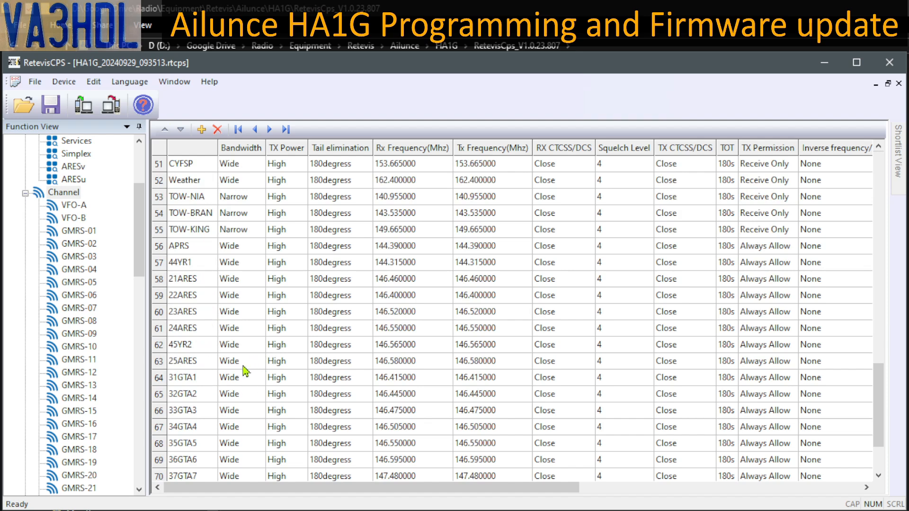
scroll(260, 377, down, 2)
scroll(260, 377, down, 1)
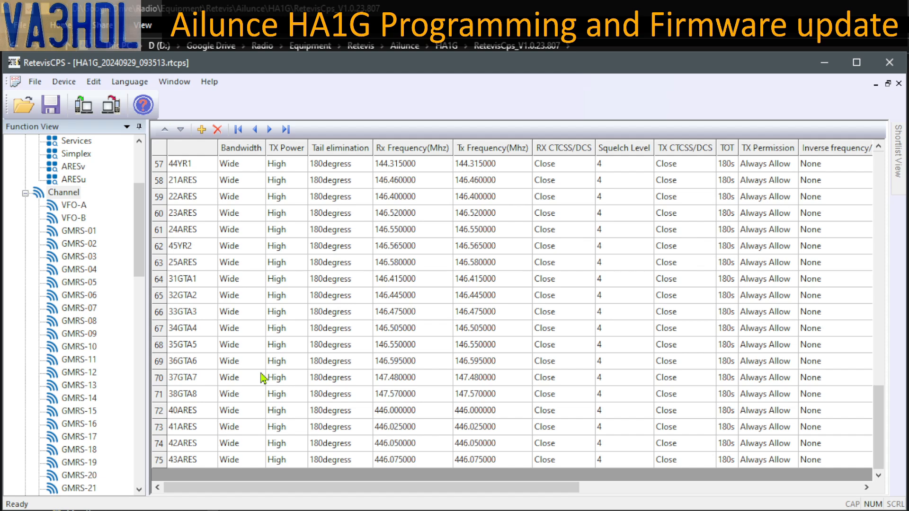
drag(138, 240, 139, 449)
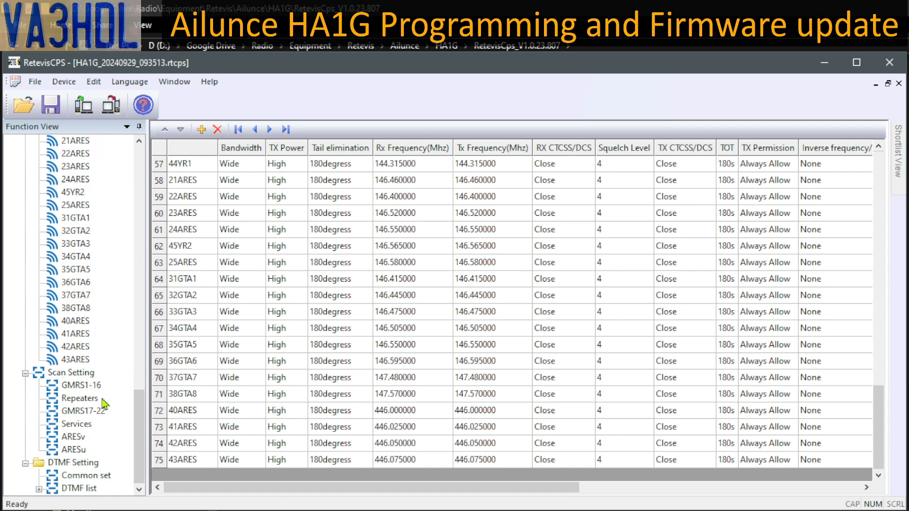
click(68, 373)
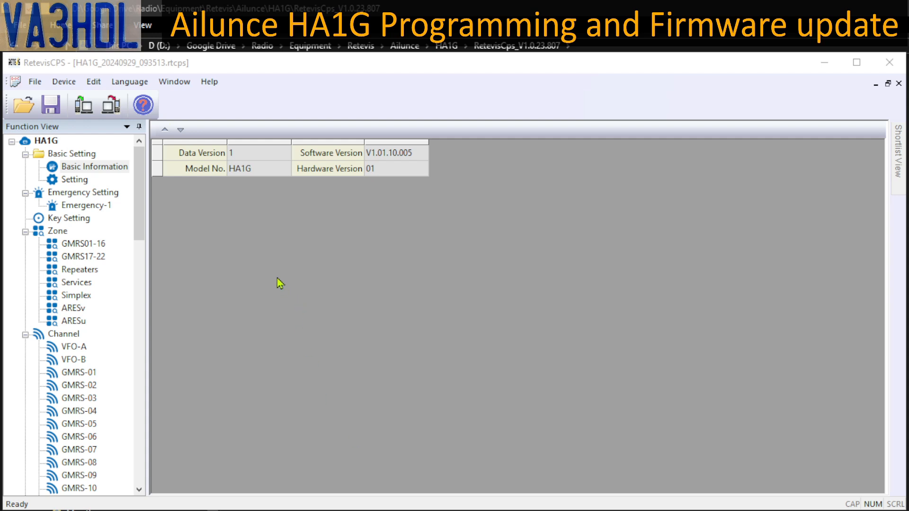
Add a new zone to the zone list and open its channel member selection.
click(58, 232)
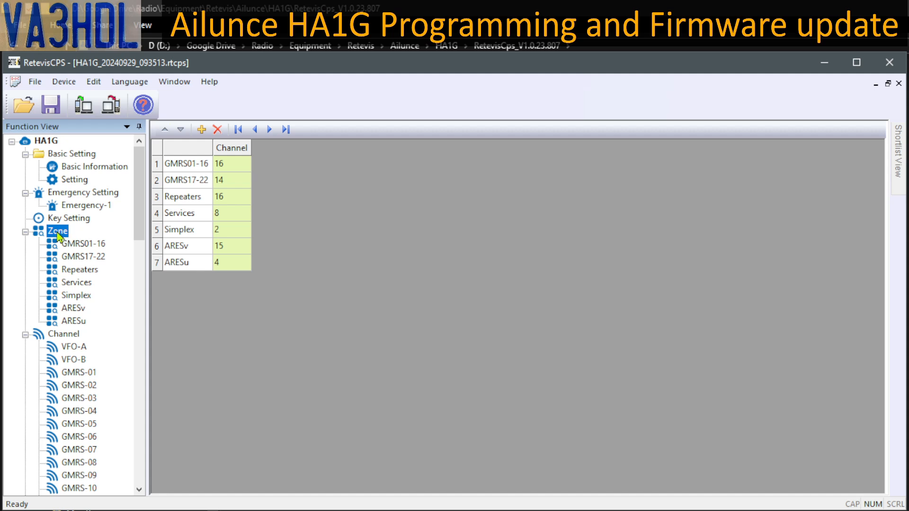
click(202, 129)
click(202, 129)
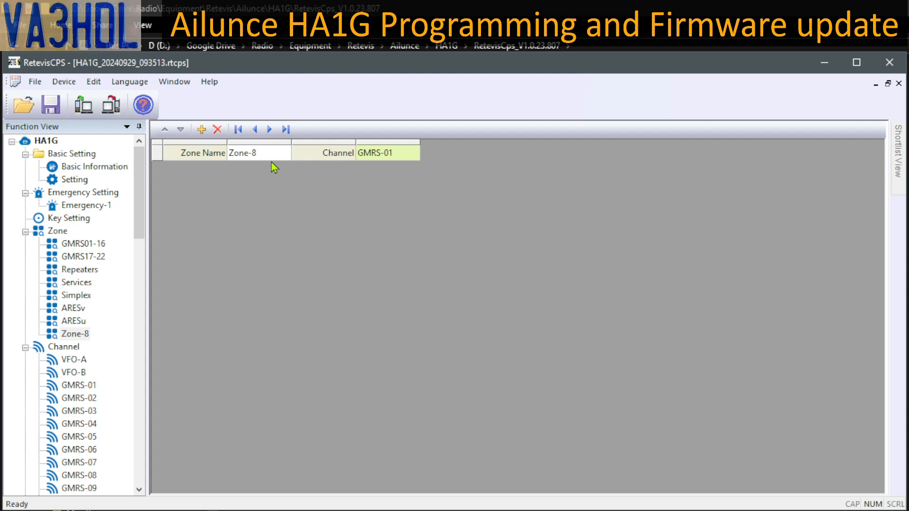
click(396, 150)
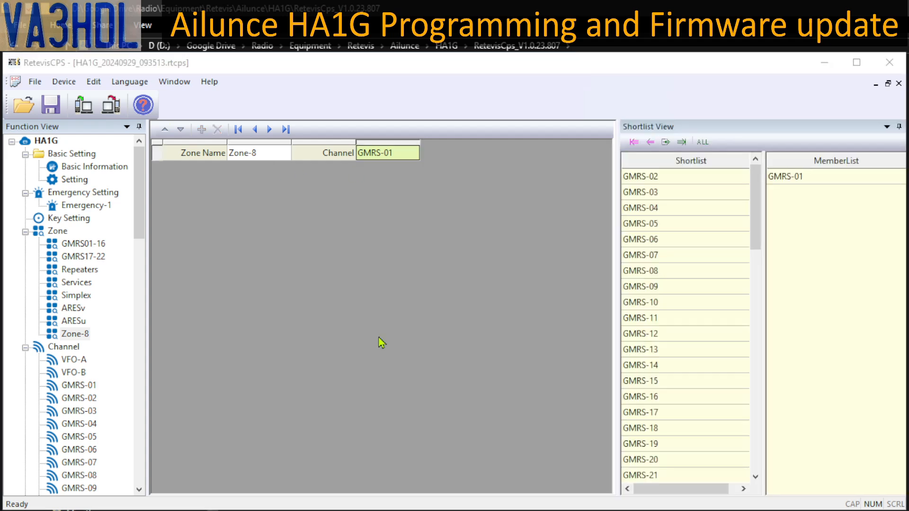
Add a new channel at the end of the channel list and name it TestVHF.
click(67, 350)
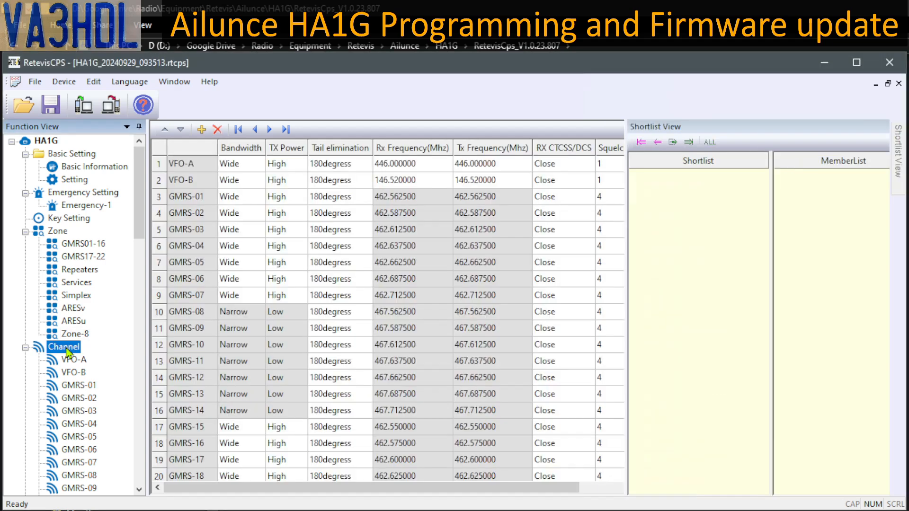
click(203, 130)
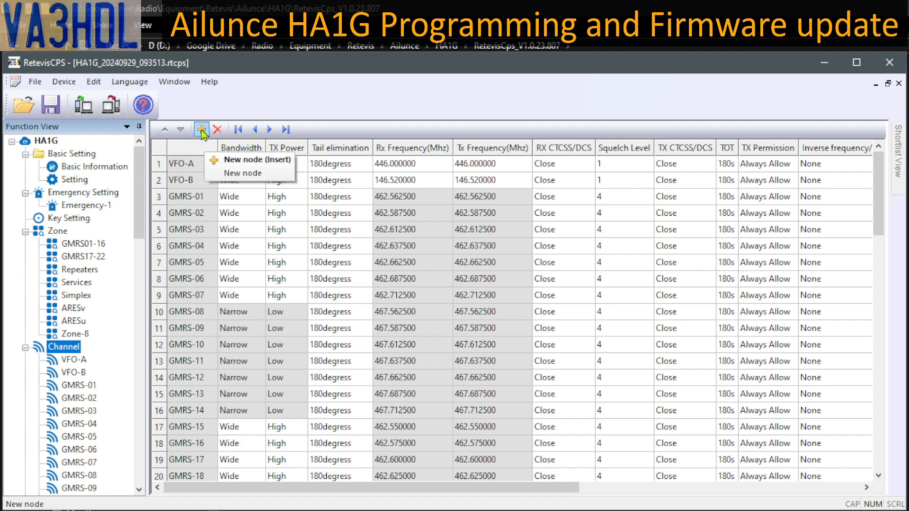
click(242, 173)
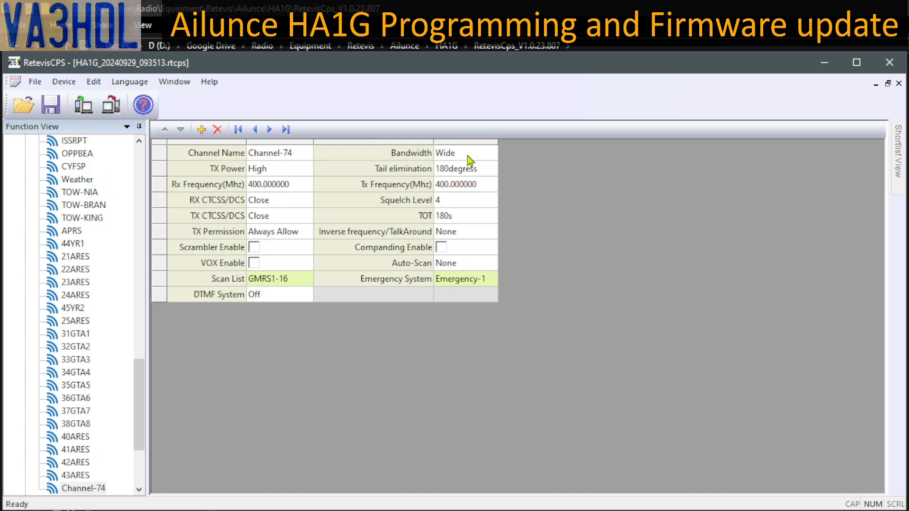
click(299, 156)
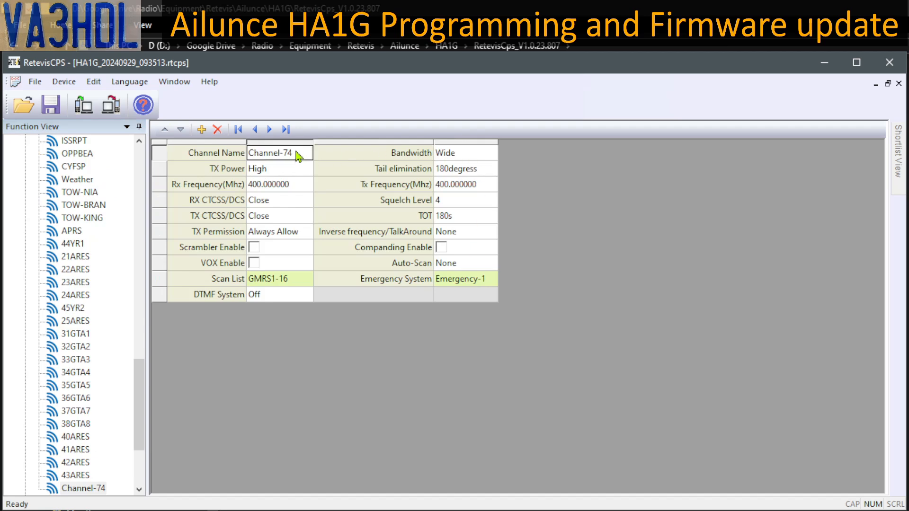
click(298, 156)
key(BackSpace)
key(BackSpace)
key(BackSpace)
key(BackSpace)
key(BackSpace)
key(BackSpace)
key(BackSpace)
key(BackSpace)
key(BackSpace)
key(BackSpace)
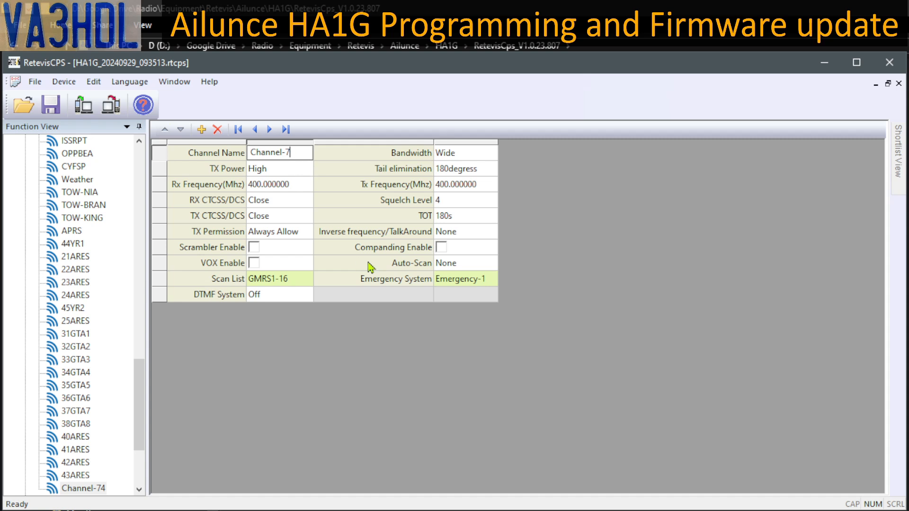
text(Test VHF)
Set both the receive and transmit frequencies of the TestVHF channel to 144.000000 MHz.
click(306, 188)
click(307, 188)
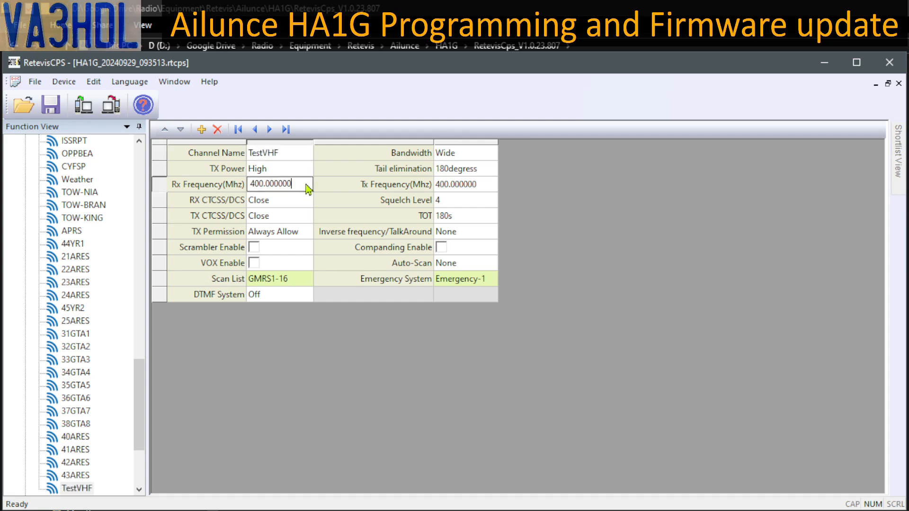
drag(308, 189, 214, 190)
text(144.0)
key(Tab)
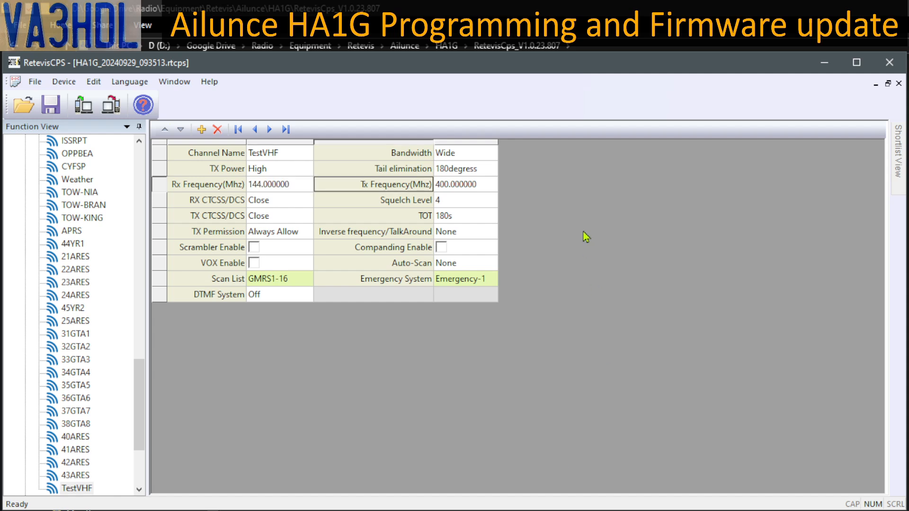
click(490, 188)
key(BackSpace)
key(BackSpace)
key(BackSpace)
key(BackSpace)
key(BackSpace)
key(BackSpace)
key(BackSpace)
key(BackSpace)
key(BackSpace)
key(BackSpace)
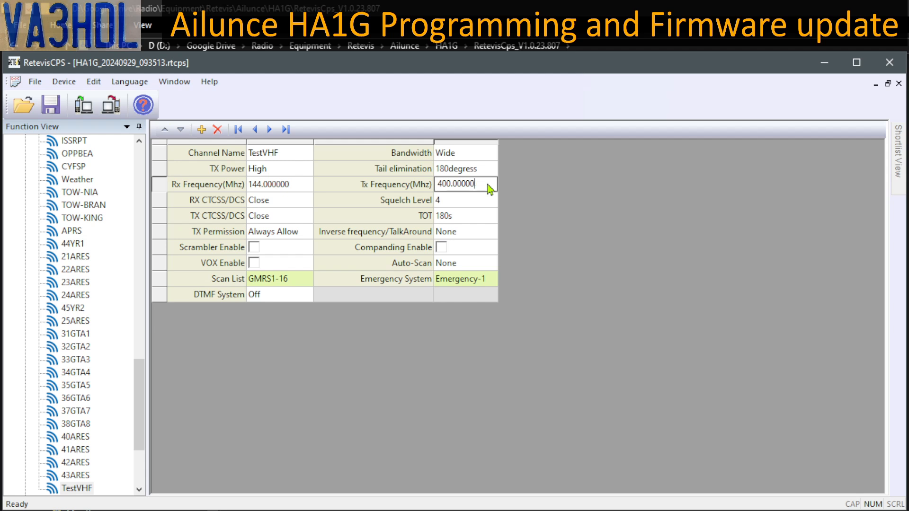
text(144.)
click(306, 202)
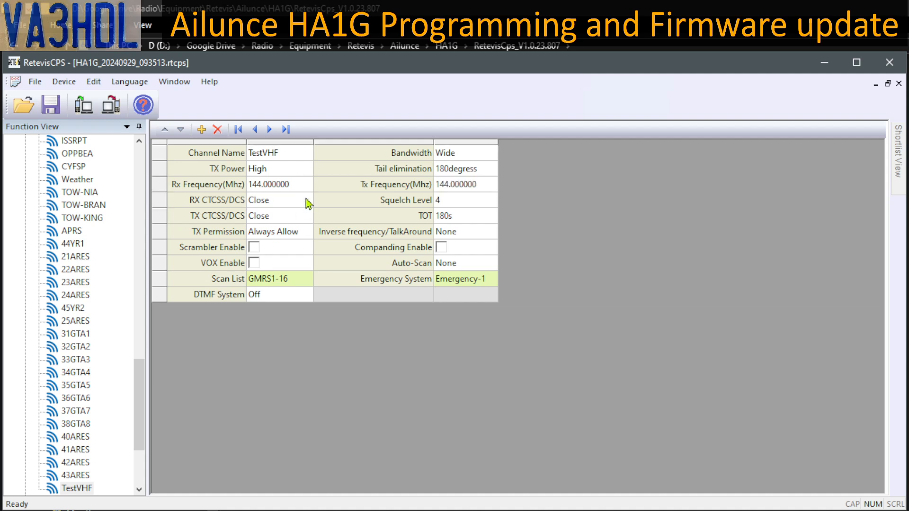
Check the TestVHF channel's receive CTCSS/DCS setting and the scan lists available for it.
click(307, 200)
click(307, 200)
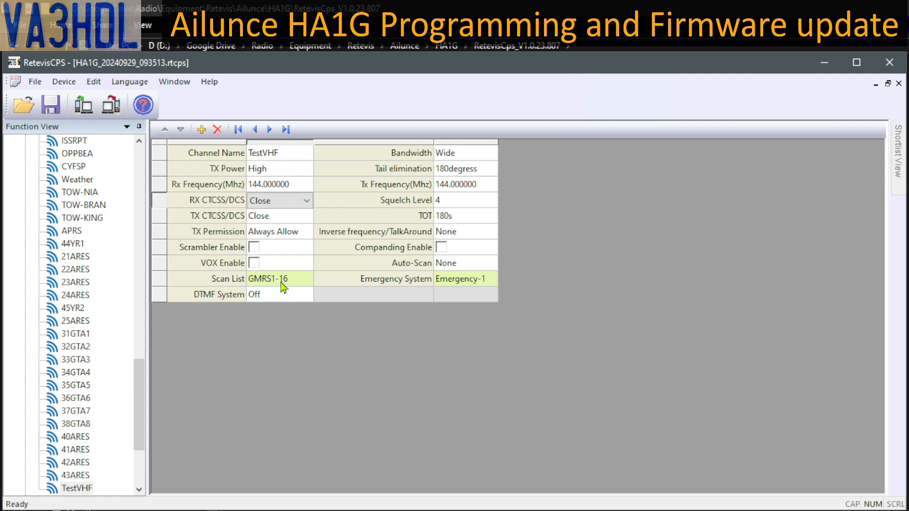
click(305, 282)
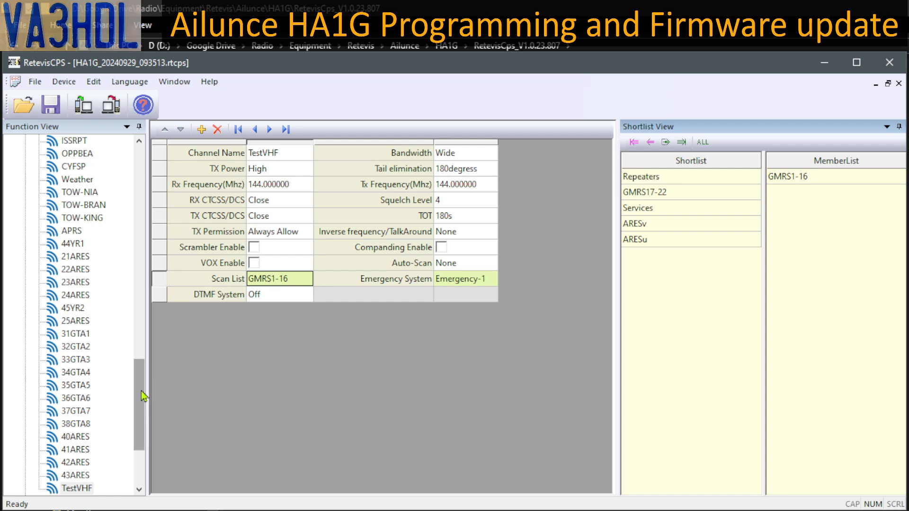
Add another channel after TestVHF, name it TestUHF, and view both new channels.
click(203, 131)
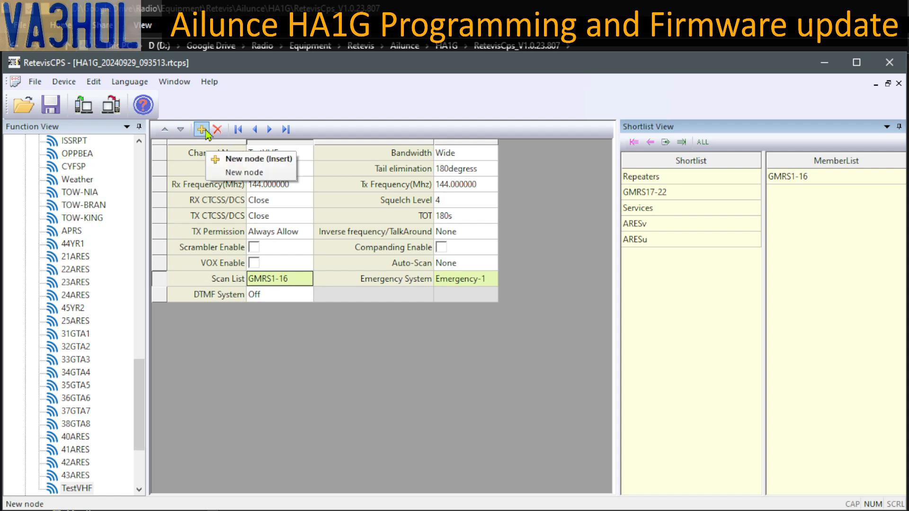
click(206, 131)
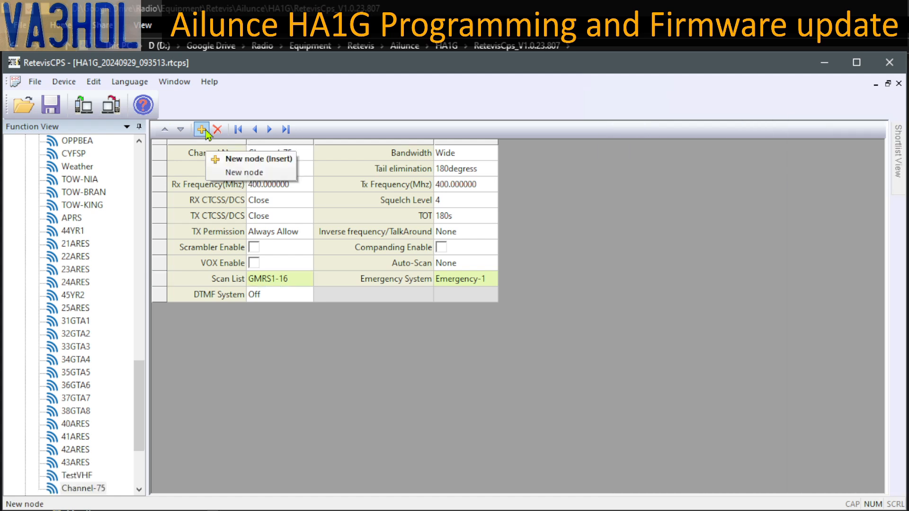
click(297, 155)
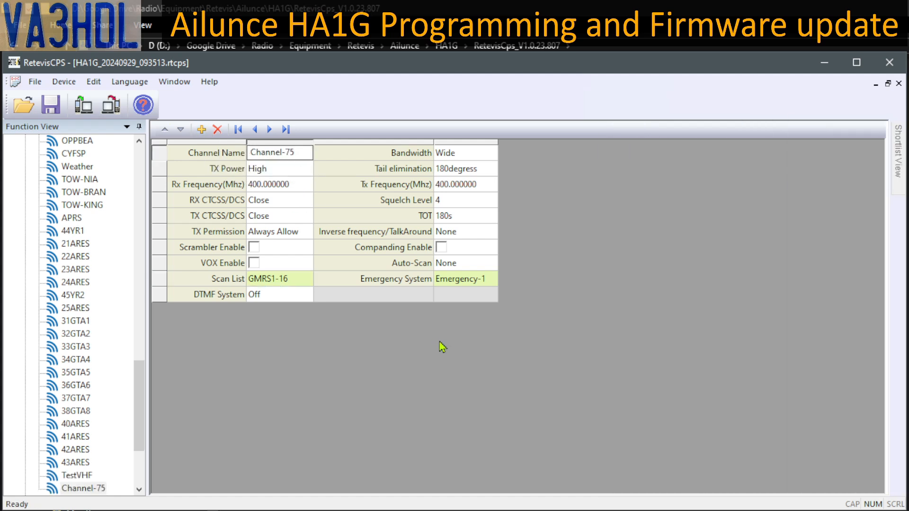
key(BackSpace)
key(BackSpace)
key(BackSpace)
key(BackSpace)
key(BackSpace)
key(BackSpace)
key(BackSpace)
key(BackSpace)
key(BackSpace)
key(BackSpace)
text(TEstUHF)
key(Return)
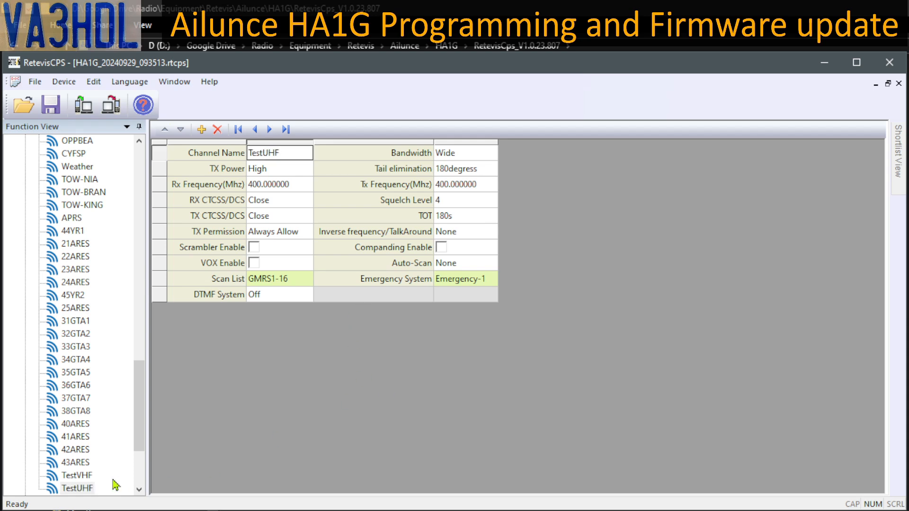
click(78, 475)
click(85, 490)
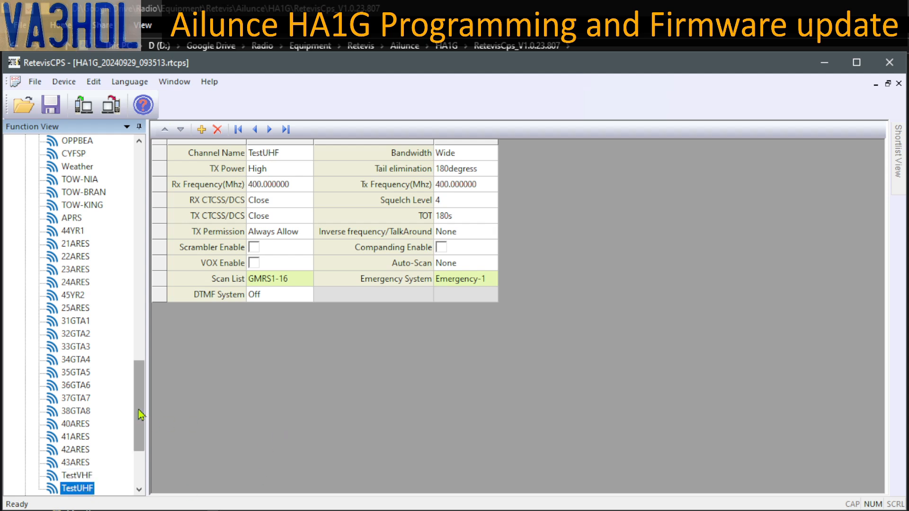
Add a new scan list after ARESu in the scan settings and name it TestScan.
drag(140, 414, 141, 462)
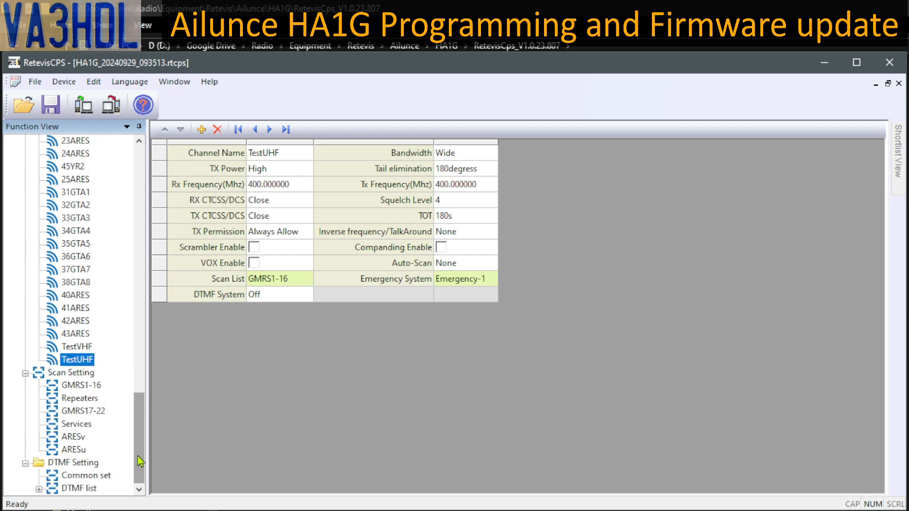
click(73, 374)
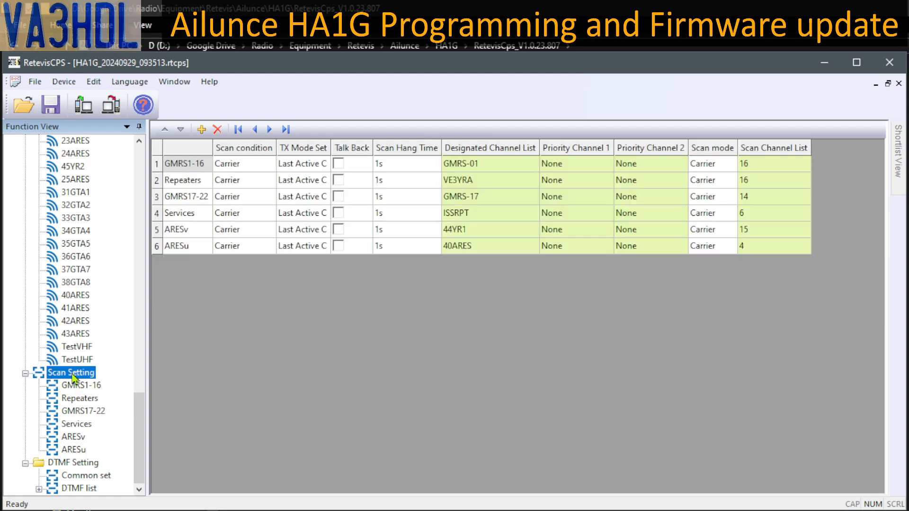
click(202, 132)
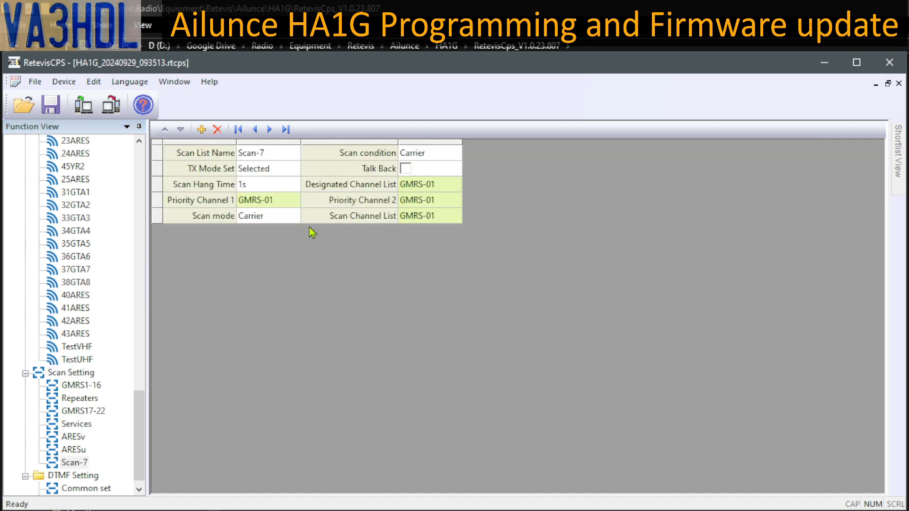
click(277, 156)
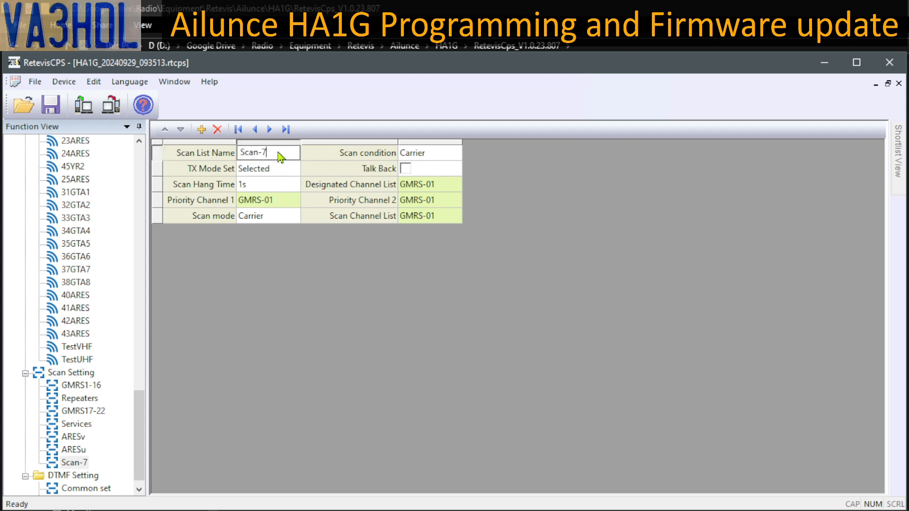
key(BackSpace)
key(BackSpace)
key(BackSpace)
key(BackSpace)
key(BackSpace)
key(BackSpace)
text(TestScan)
Remove GMRS-01 from Priority Channel 1 and Priority Channel 2 of the TestScan list so both are None.
click(289, 204)
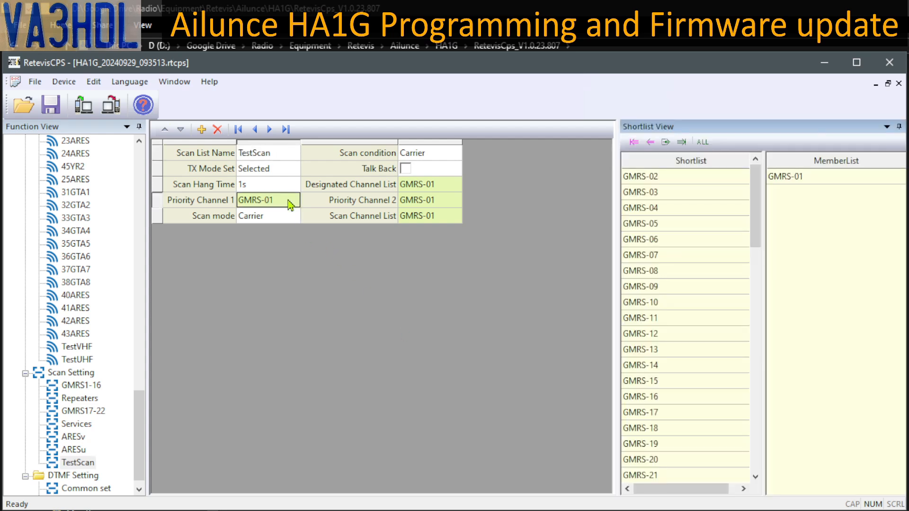
click(808, 176)
click(651, 142)
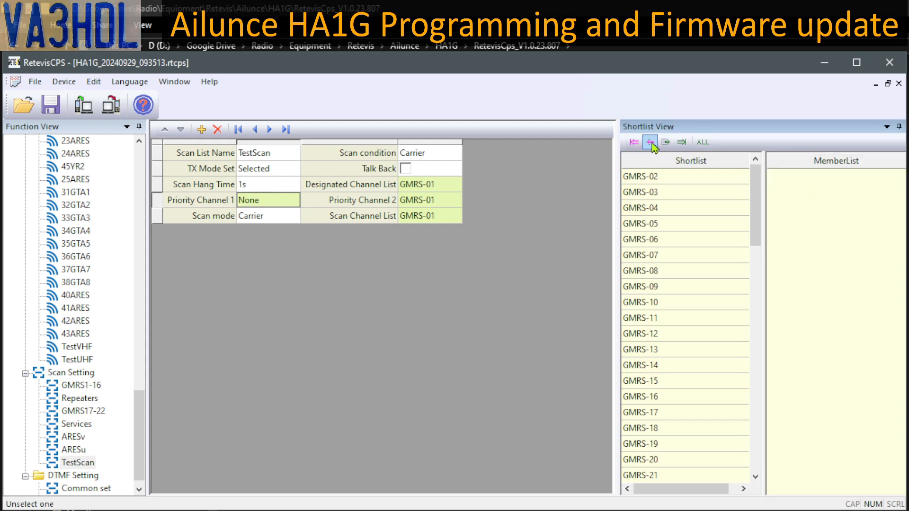
click(447, 205)
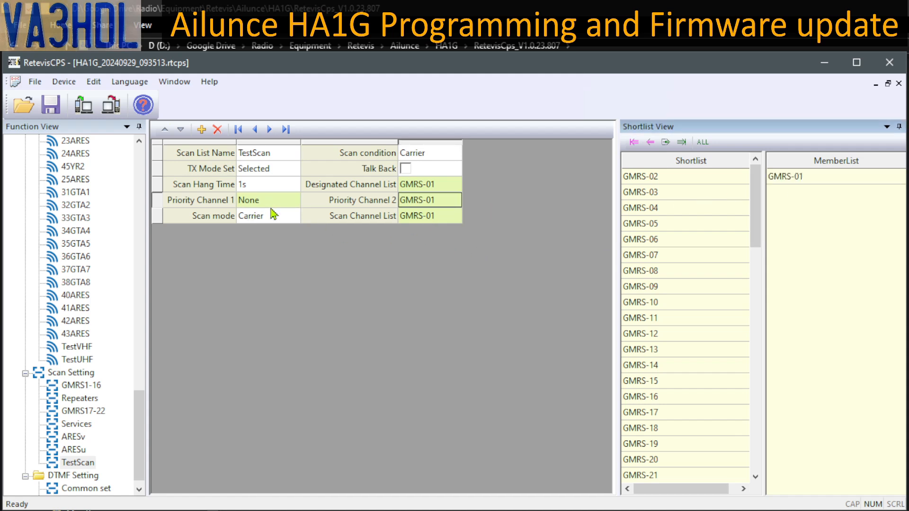
click(812, 184)
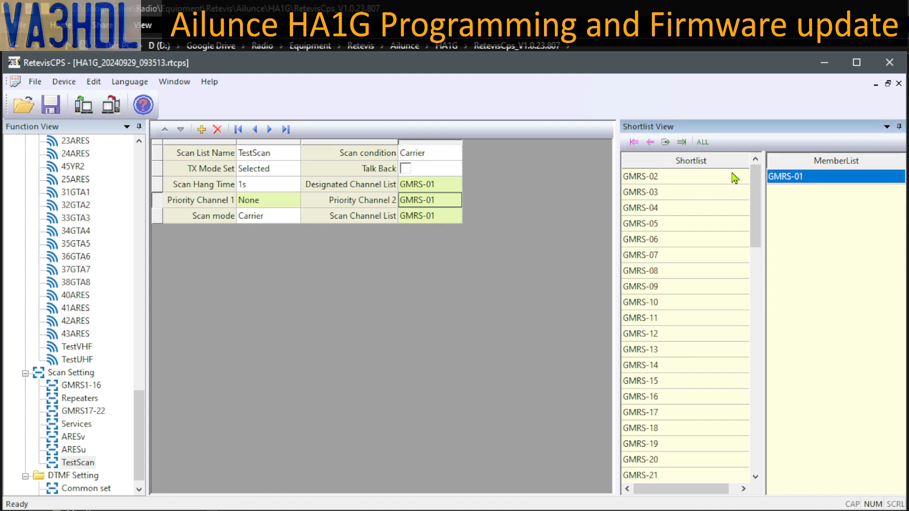
click(651, 143)
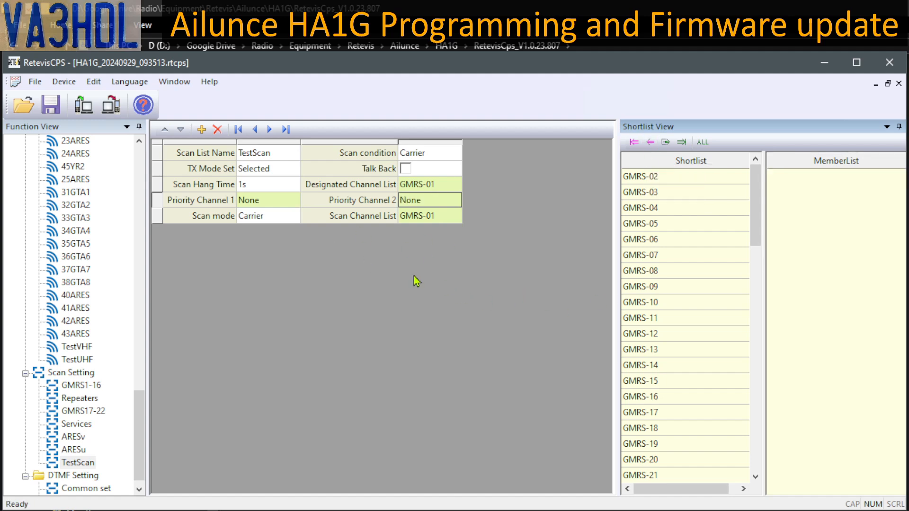
Replace GMRS-01 in TestScan's scan channel list with the TestVHF and TestUHF channels.
click(416, 217)
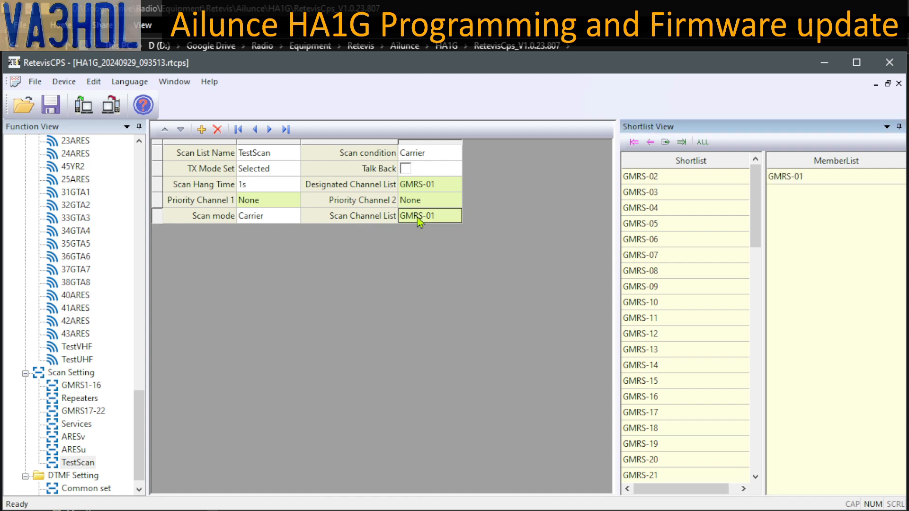
click(788, 177)
click(650, 144)
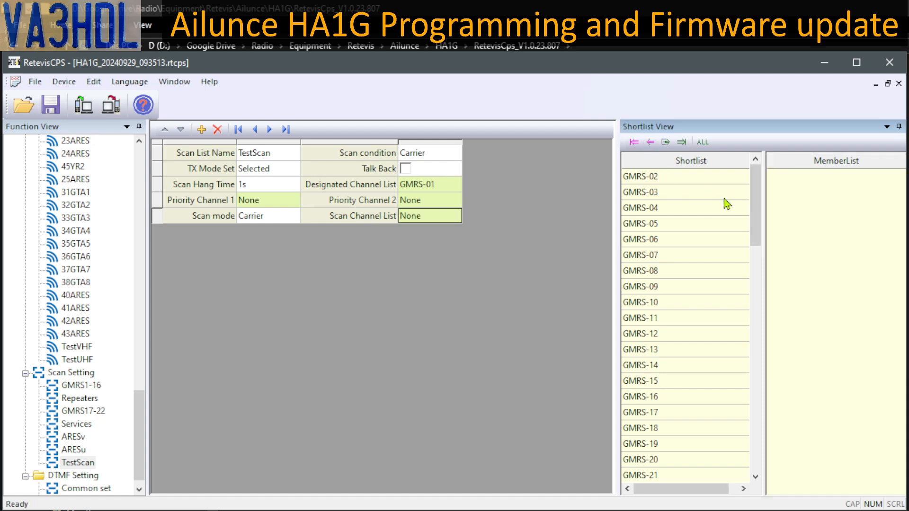
drag(756, 199, 763, 465)
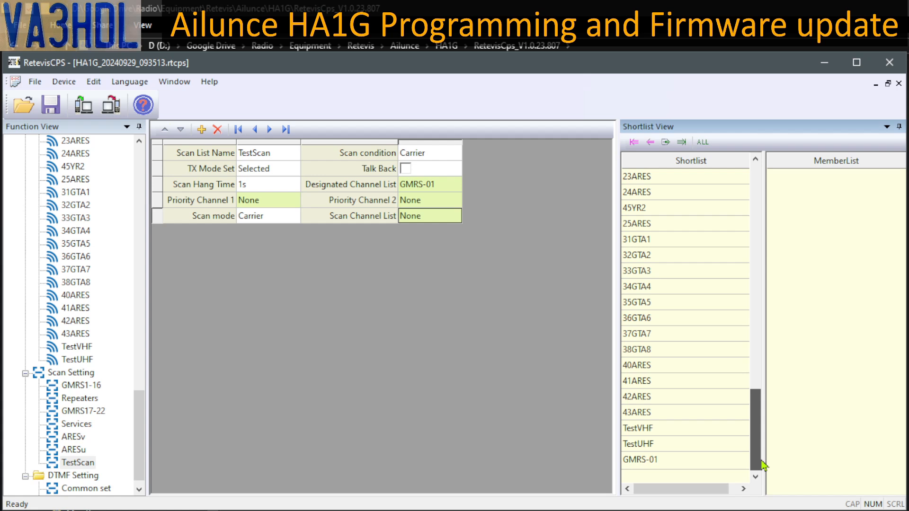
click(662, 429)
shift+click(671, 449)
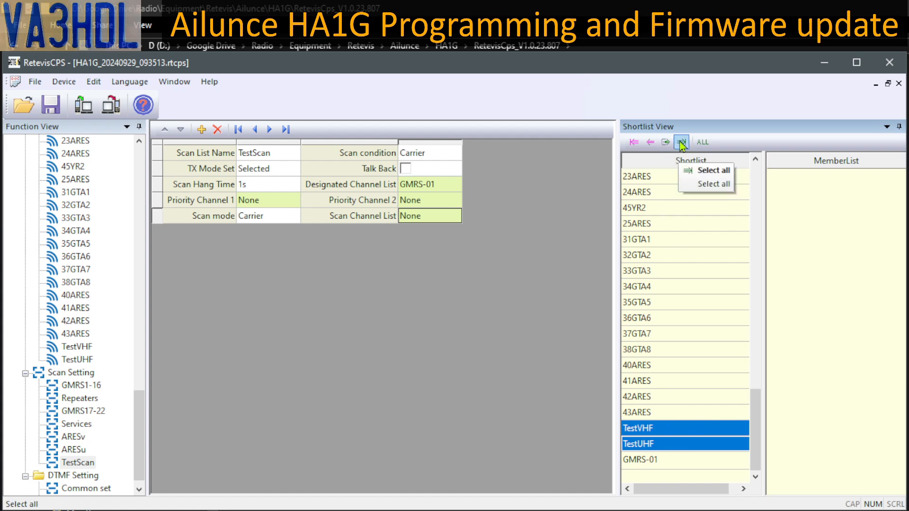
click(664, 143)
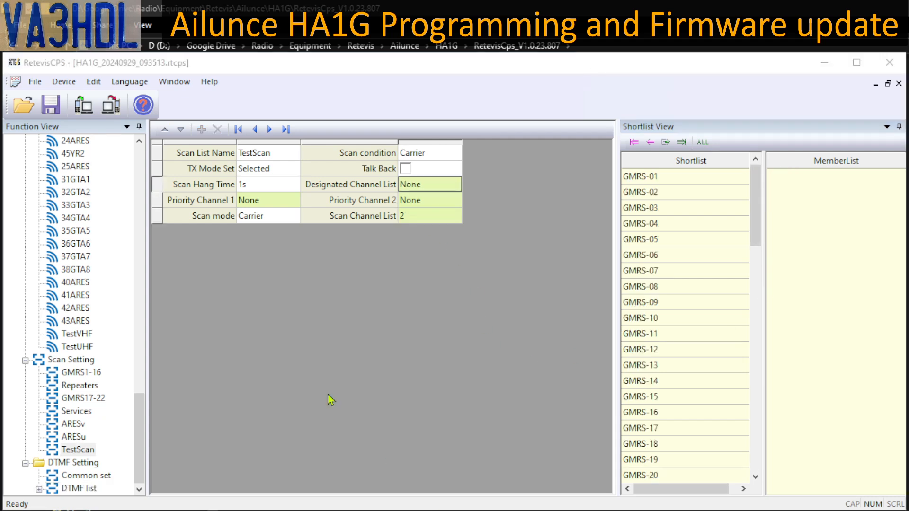
Add the TestVHF and TestUHF channels to Zone-8 and remove GMRS-01 from its members.
click(141, 154)
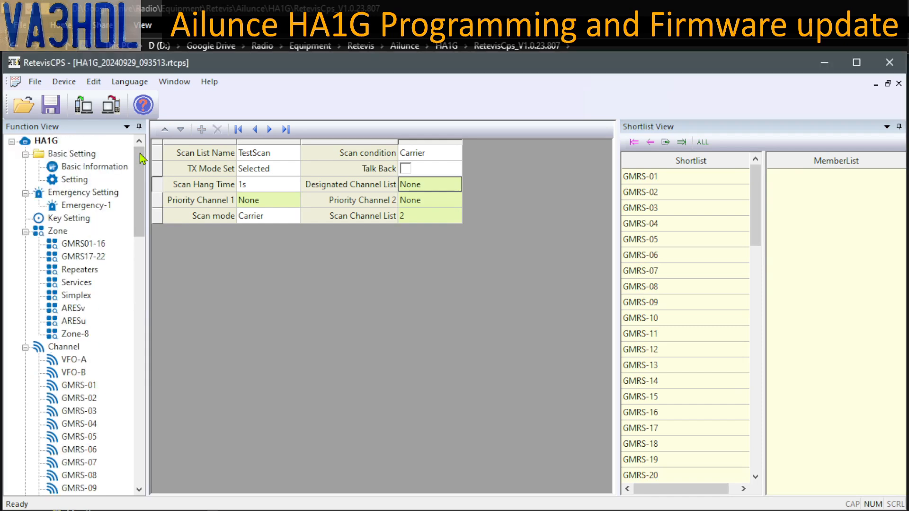
click(76, 335)
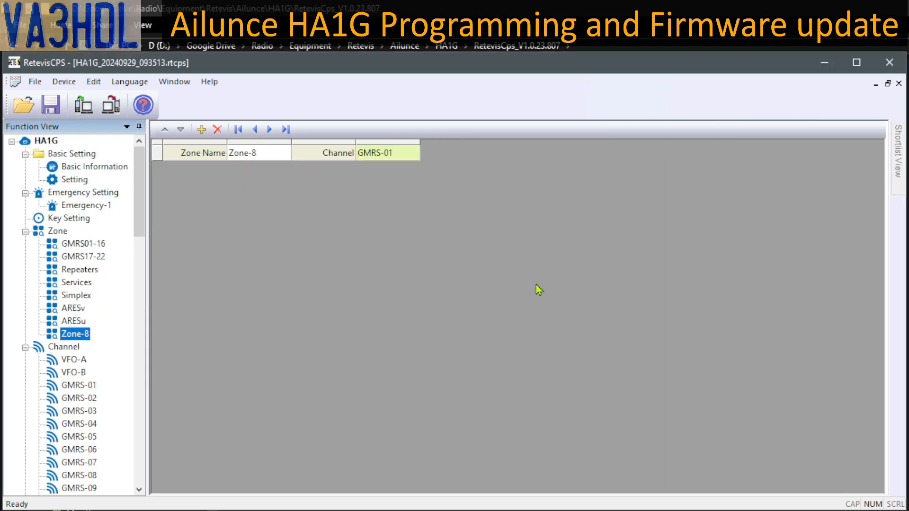
click(392, 159)
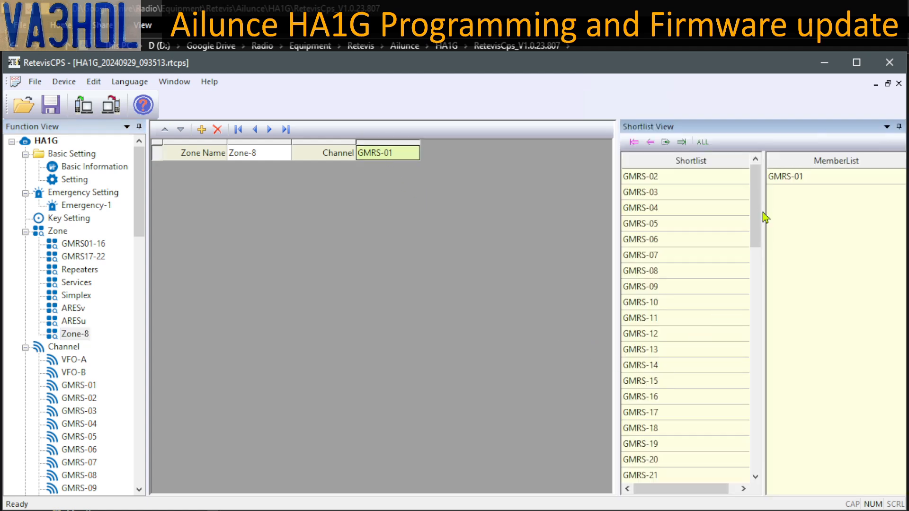
drag(760, 217, 745, 466)
click(654, 459)
shift+click(662, 476)
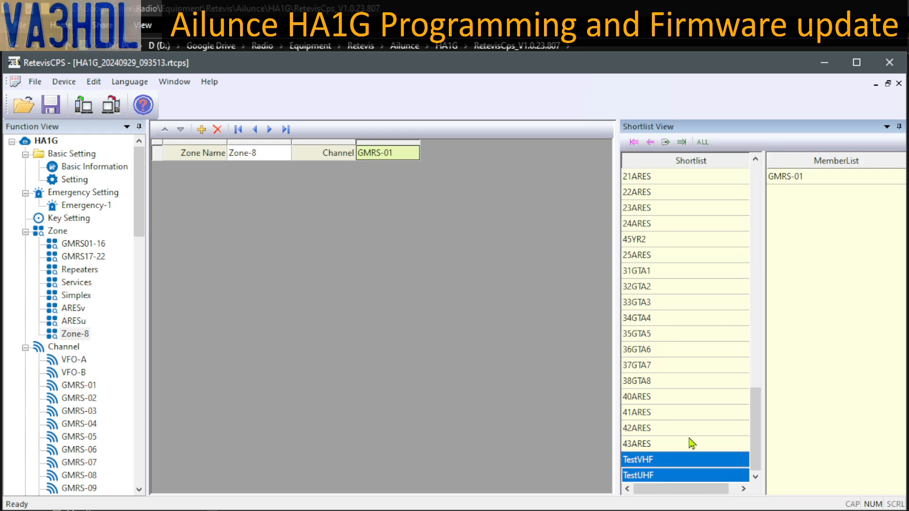
click(666, 142)
click(800, 179)
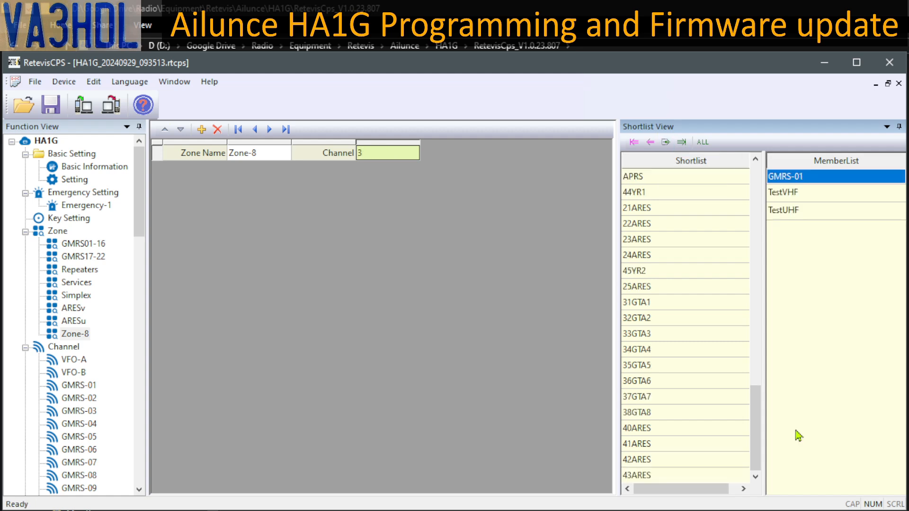
click(650, 142)
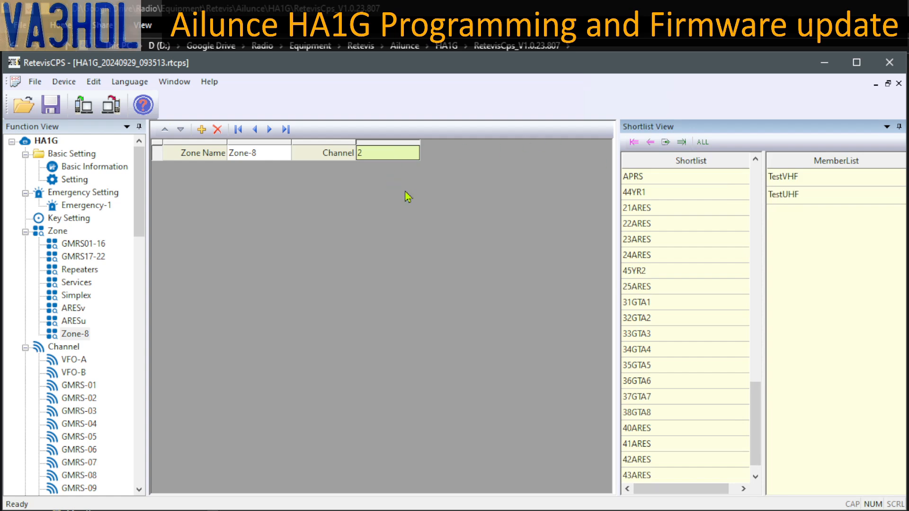
Rename Zone-8 to TestZone.
click(278, 158)
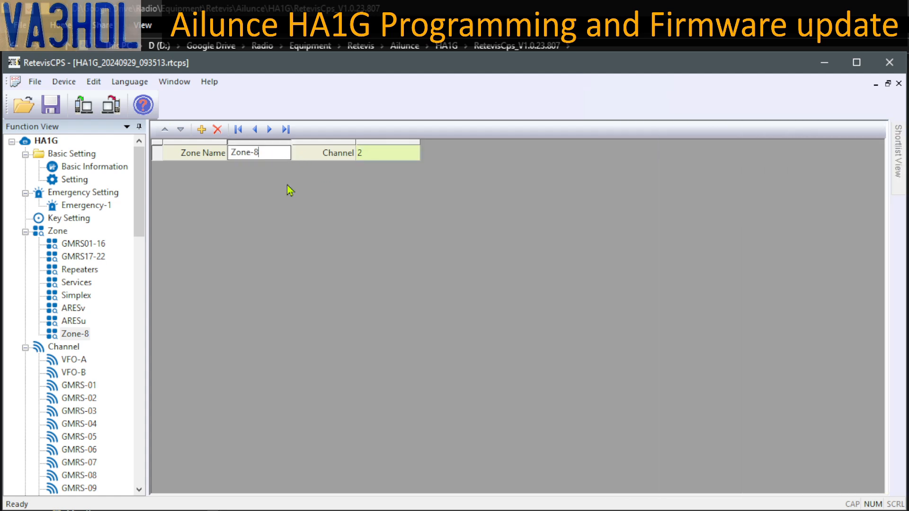
text(Test)
click(425, 260)
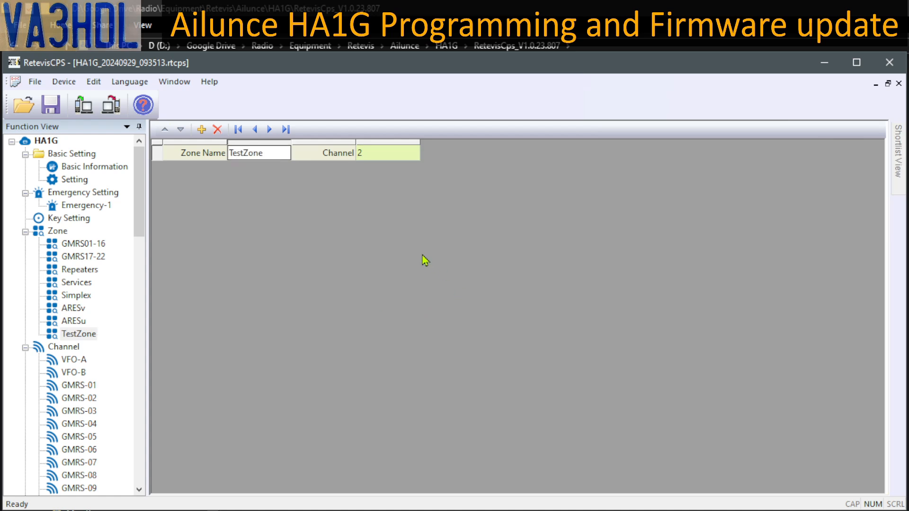
Review the member channels of TestZone and the settings of the TestVHF and TestUHF channels.
click(79, 334)
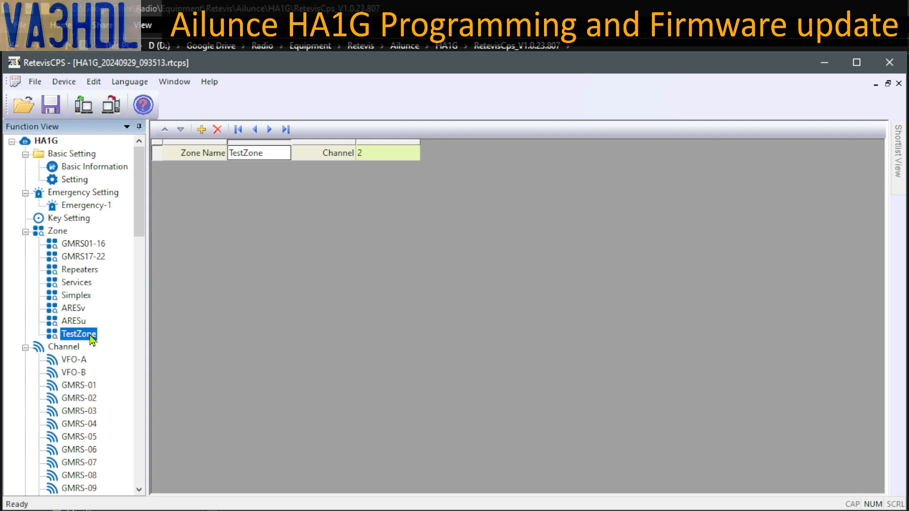
click(392, 156)
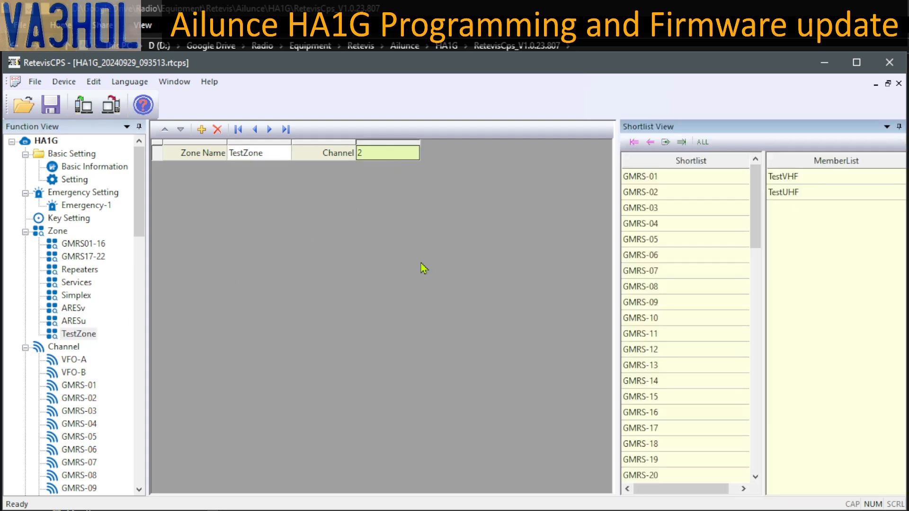
drag(141, 199, 141, 436)
click(77, 359)
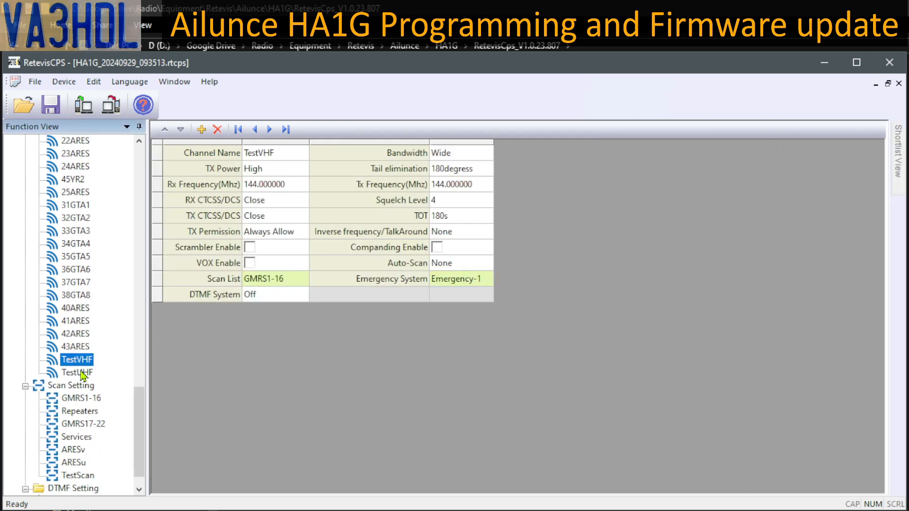
click(82, 374)
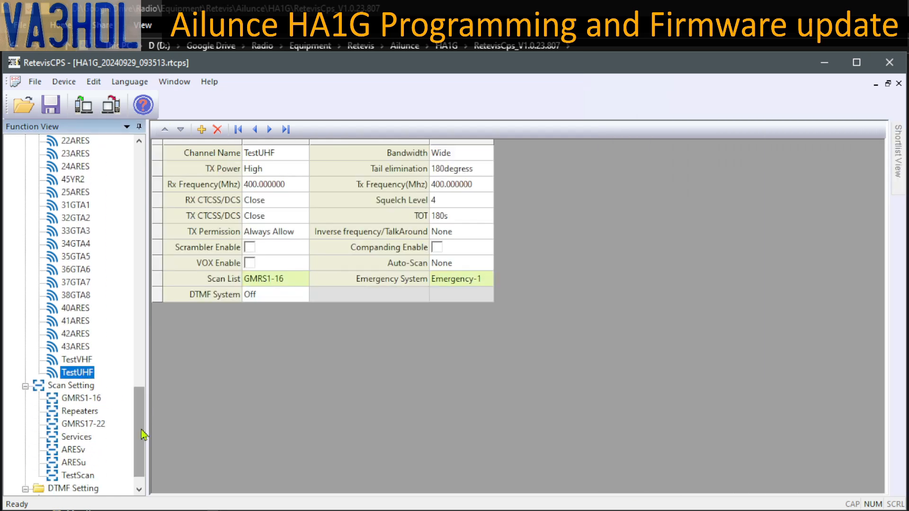
Set TestVHF as the designated channel of the TestScan list and check the list's scan channels.
scroll(141, 430, down, 1)
click(81, 454)
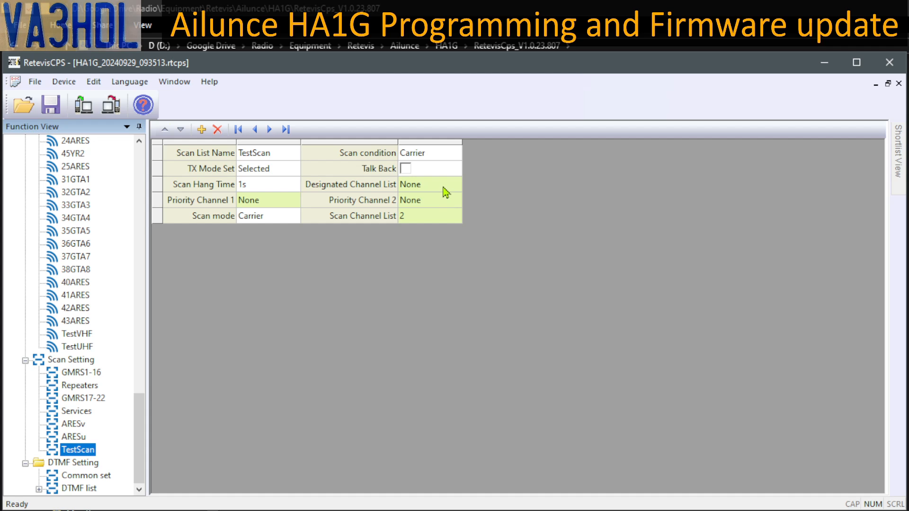
click(445, 191)
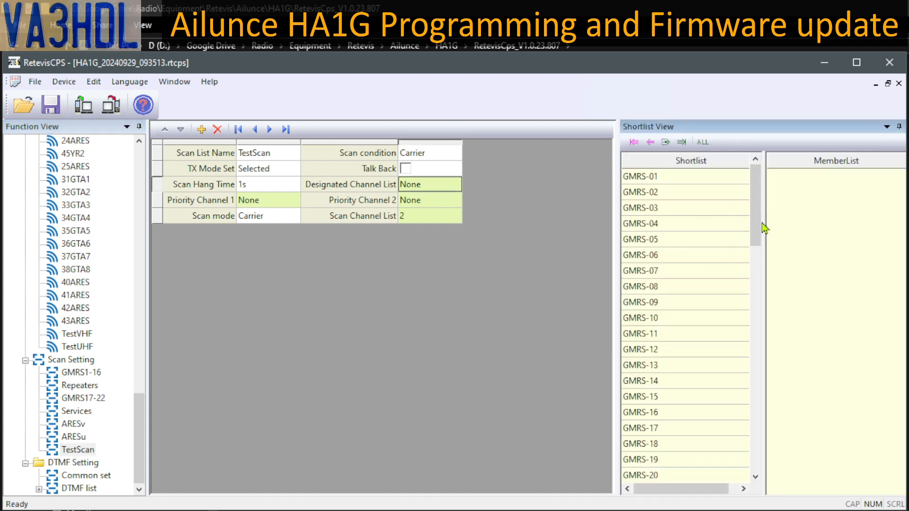
drag(757, 227, 754, 473)
click(677, 463)
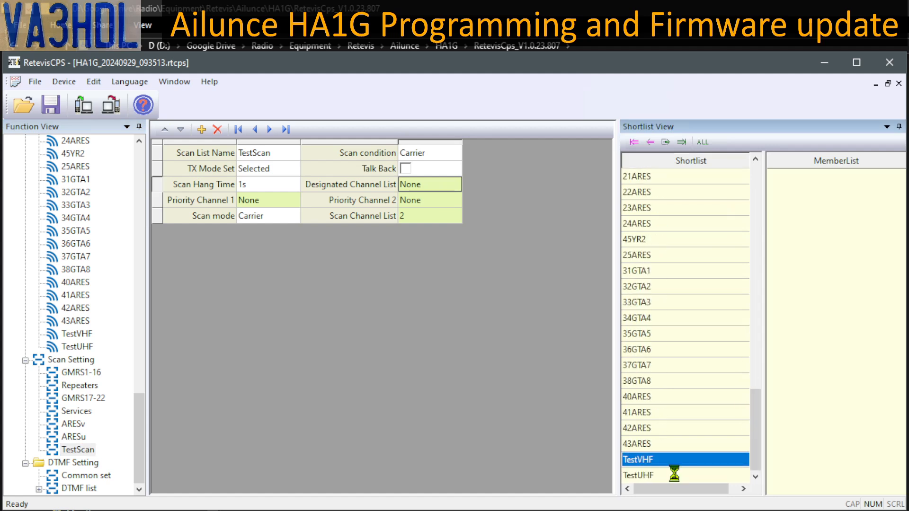
shift+click(678, 476)
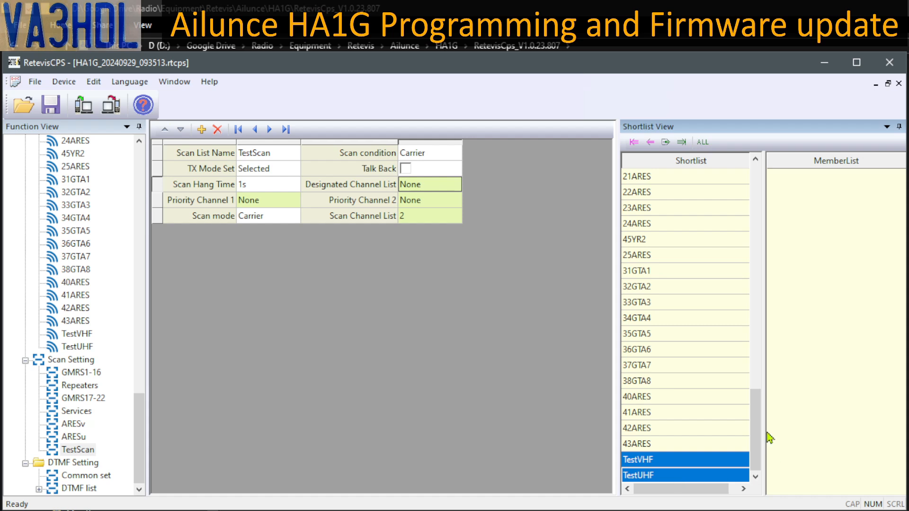
click(665, 142)
click(506, 319)
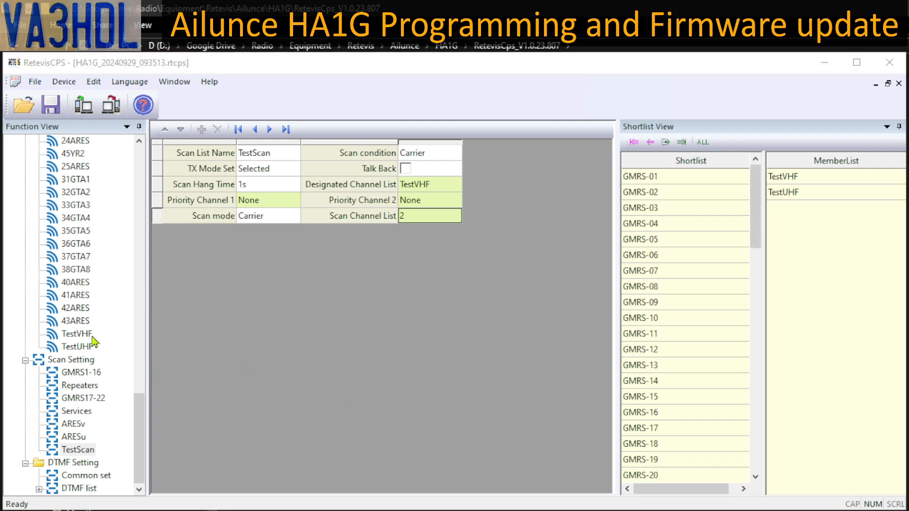
Replace GMRS1-16 with TestScan as the scan list of the TestVHF channel.
click(86, 335)
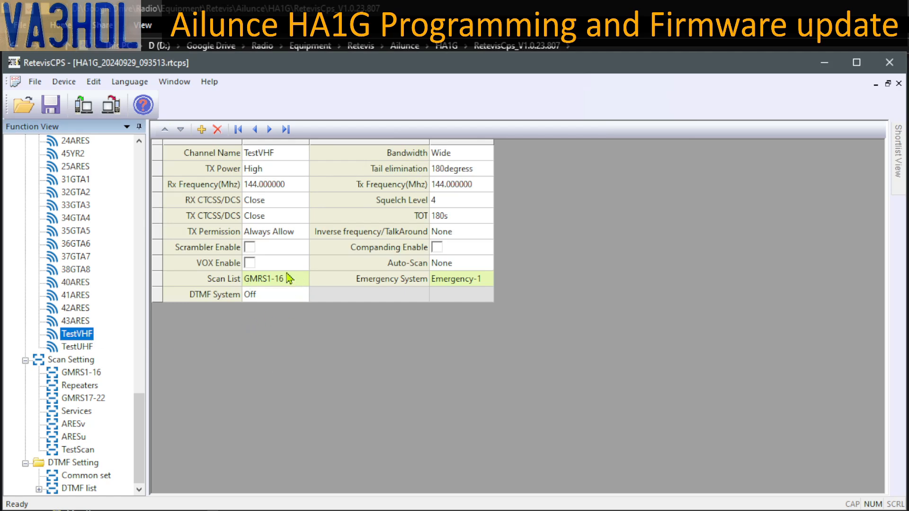
click(292, 284)
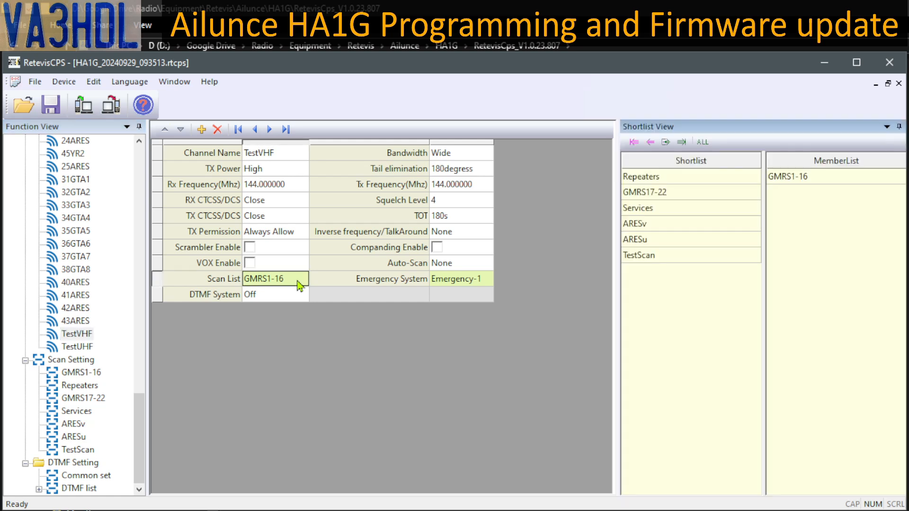
click(817, 178)
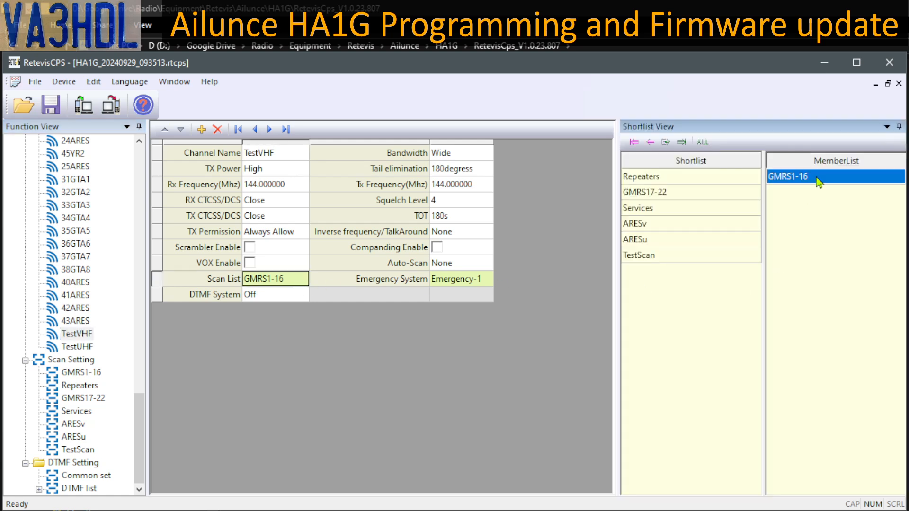
click(650, 142)
click(659, 255)
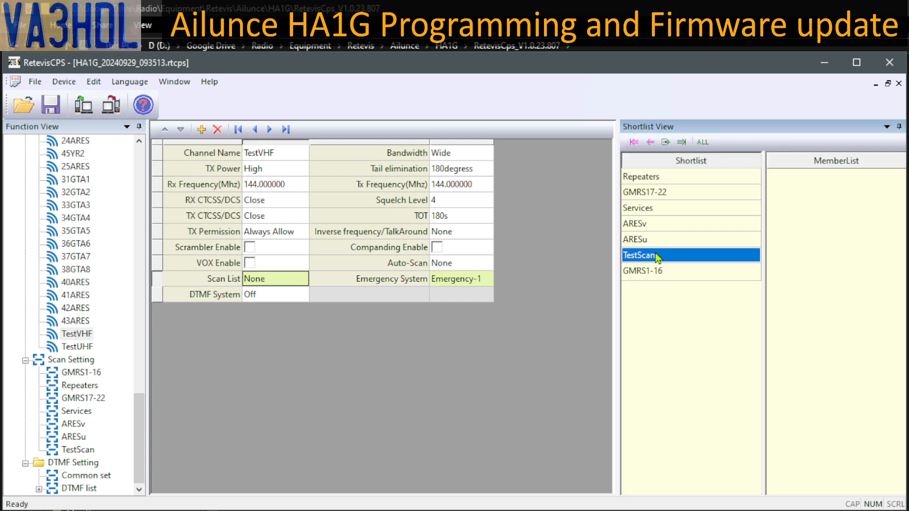
click(665, 142)
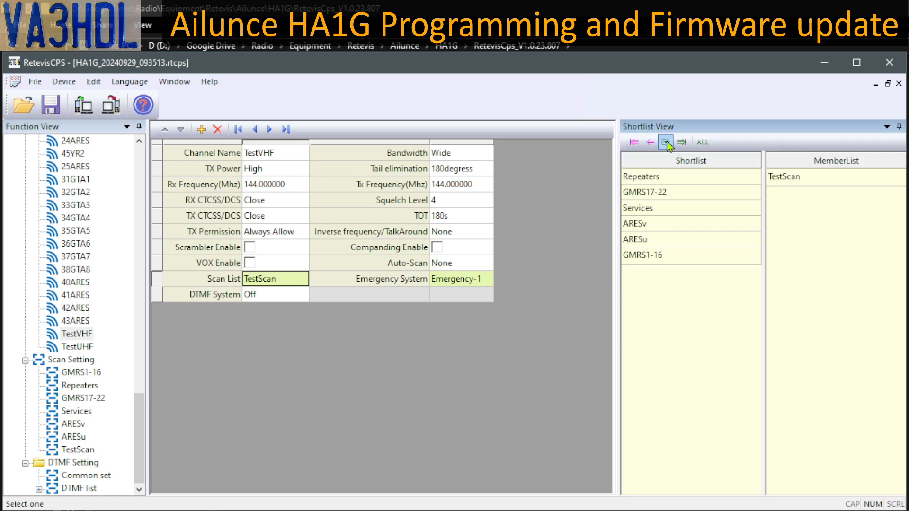
Replace GMRS1-16 with TestScan as the scan list of the TestUHF channel.
click(84, 347)
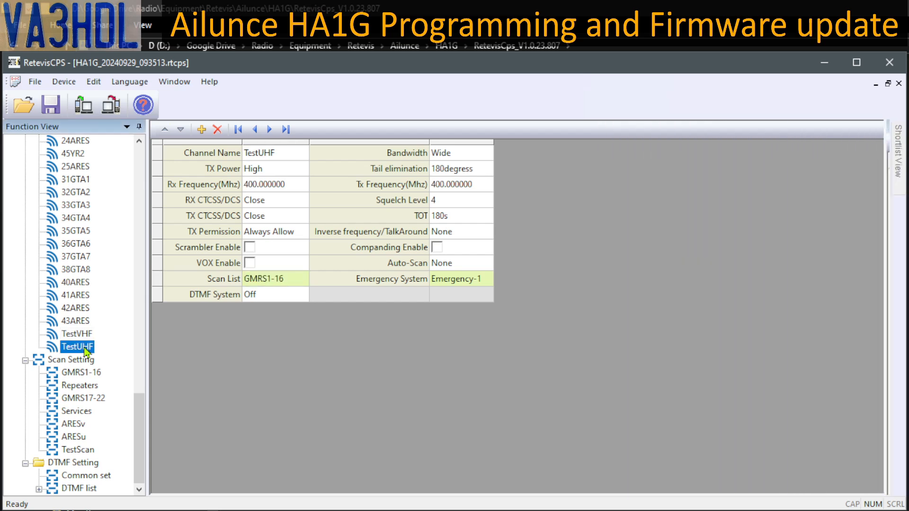
click(290, 284)
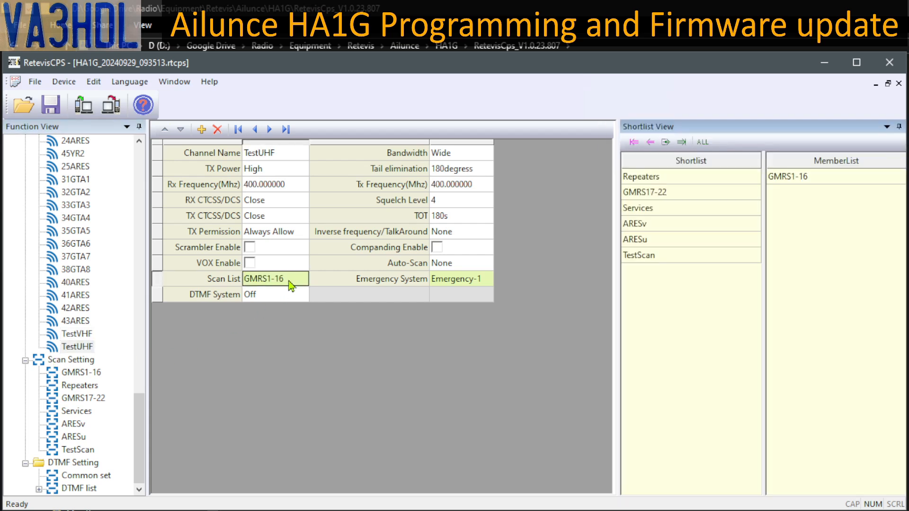
click(813, 182)
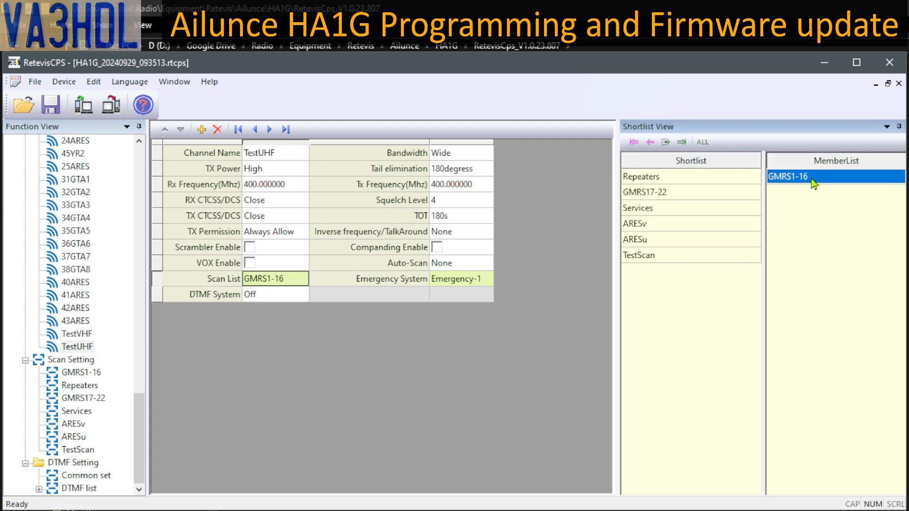
click(650, 142)
click(659, 258)
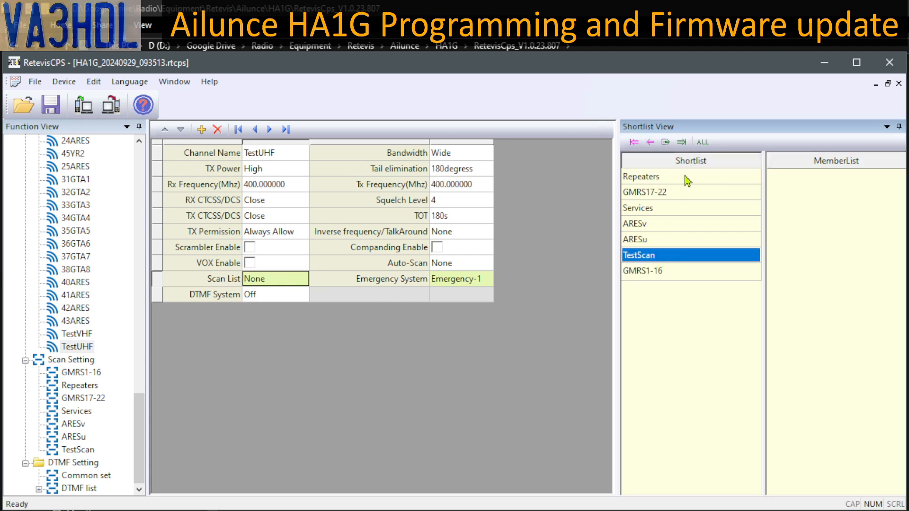
click(666, 143)
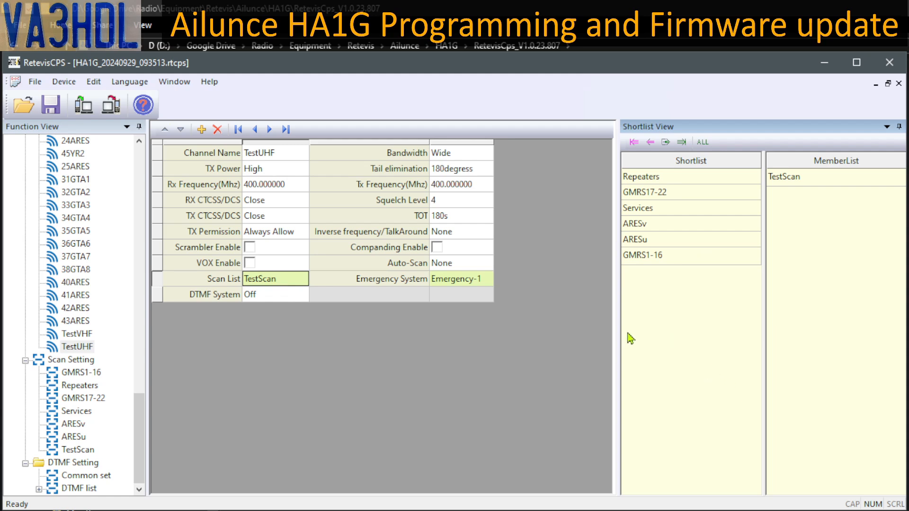
Remove Emergency-1 from the TestUHF and TestVHF channels so that their emergency system is None.
click(650, 143)
click(77, 334)
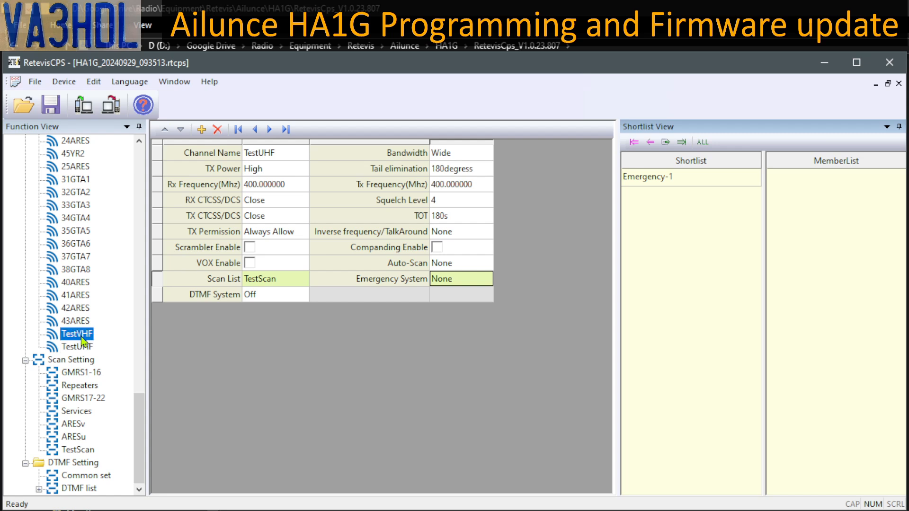
click(477, 293)
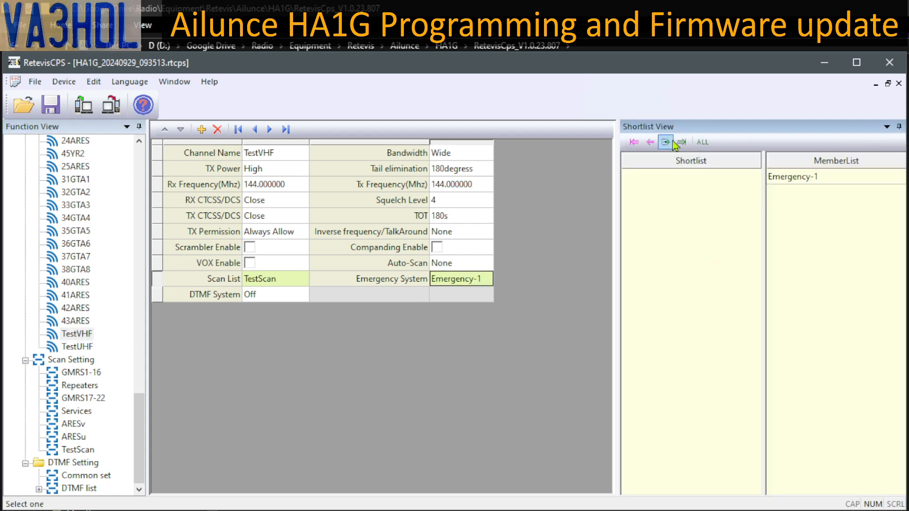
click(650, 143)
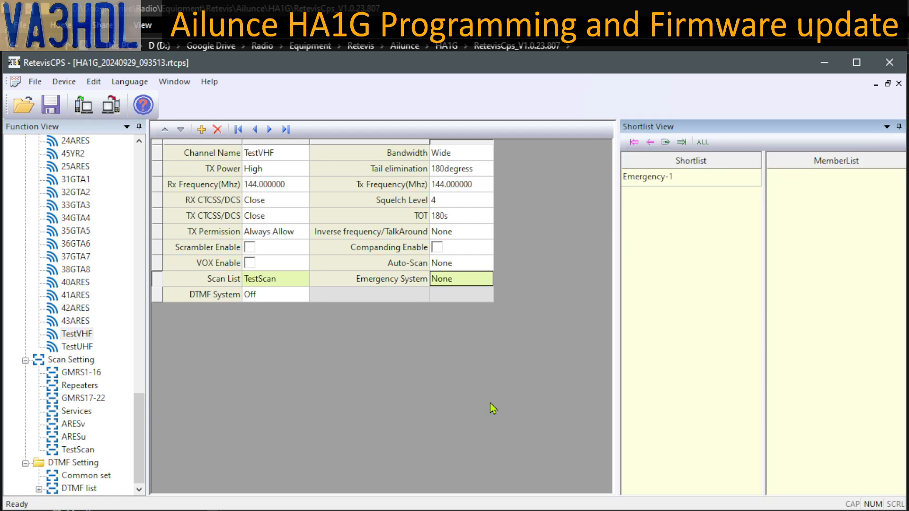
Save the programming file and write it to the connected radio through port COM17.
click(51, 106)
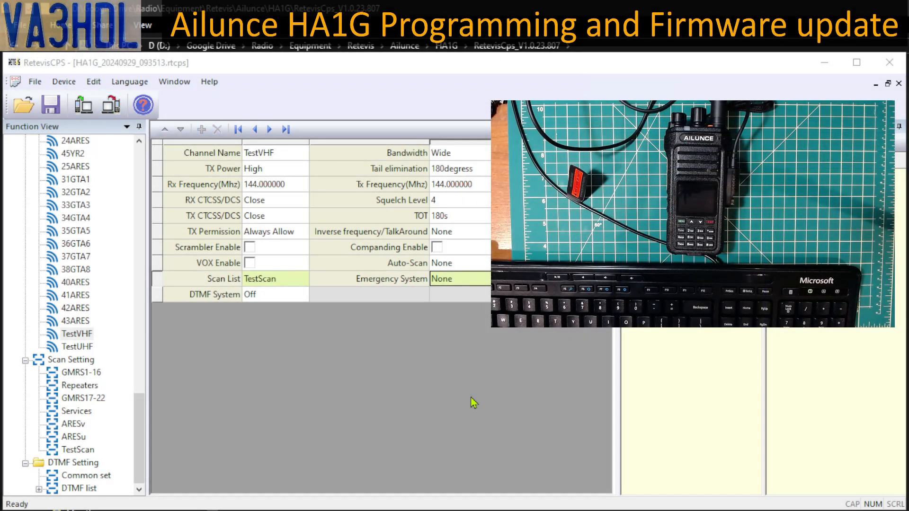
click(114, 106)
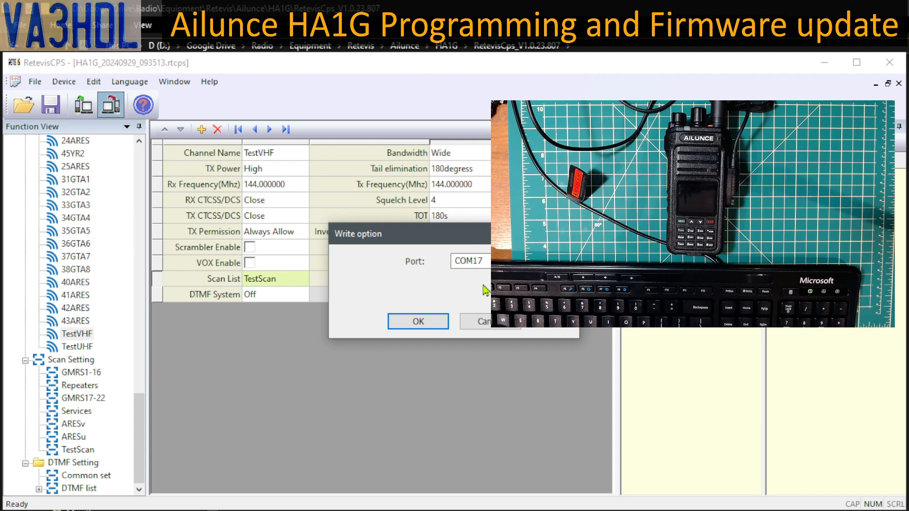
drag(473, 242, 346, 241)
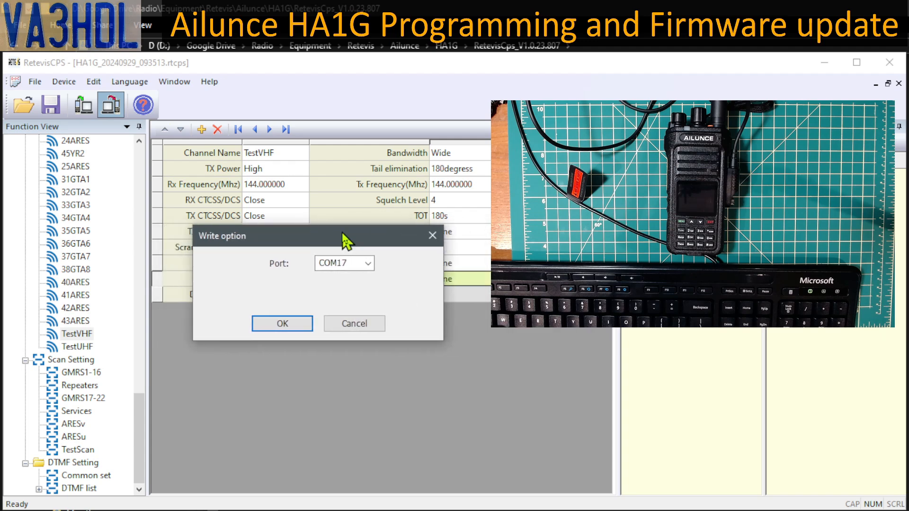
click(284, 325)
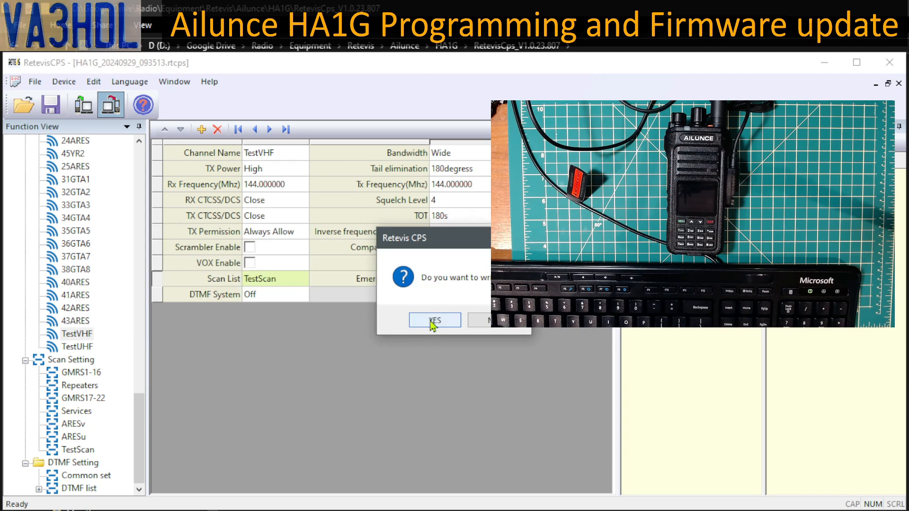
drag(464, 239, 319, 239)
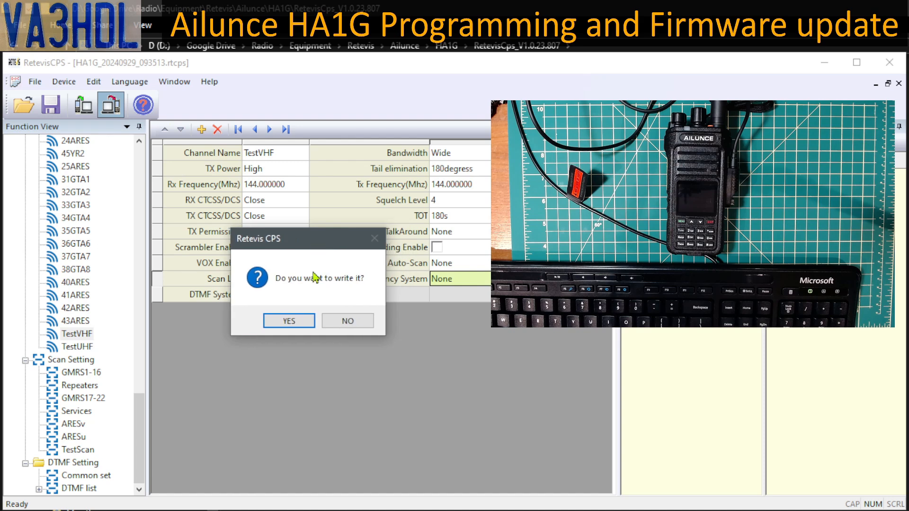
click(286, 322)
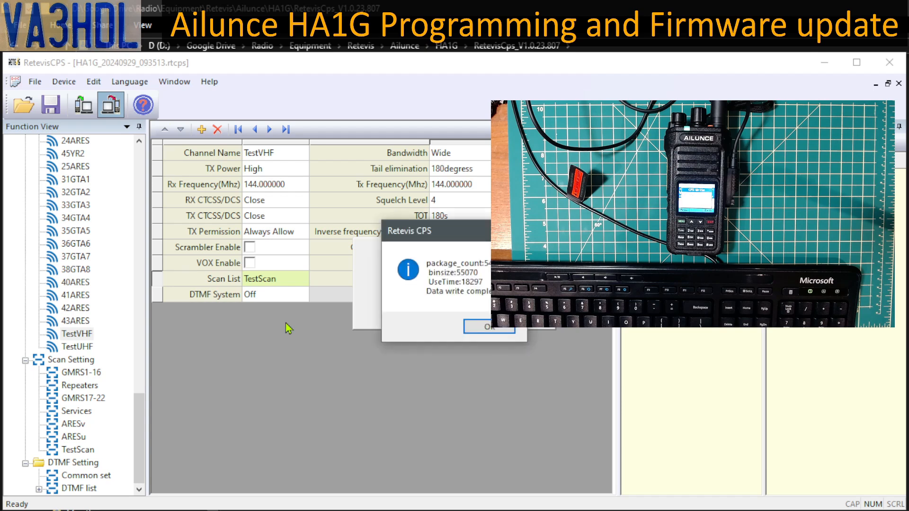
drag(473, 238, 399, 242)
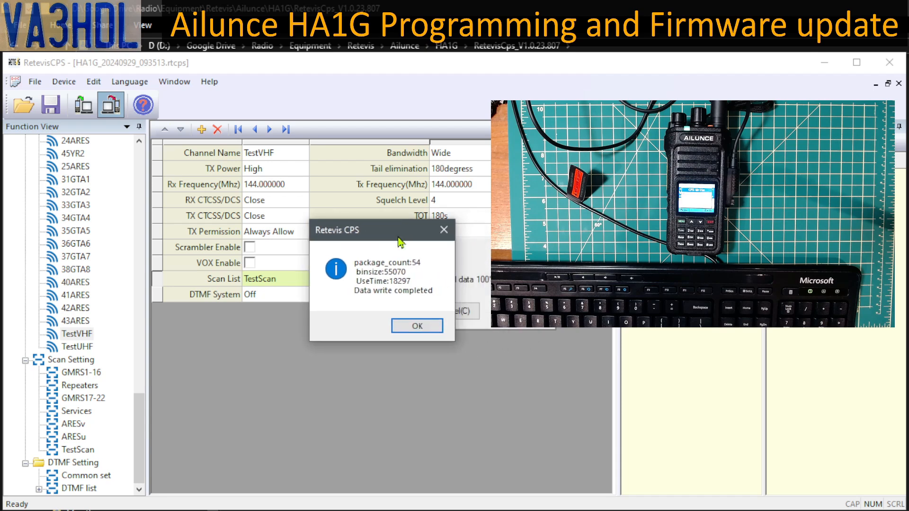